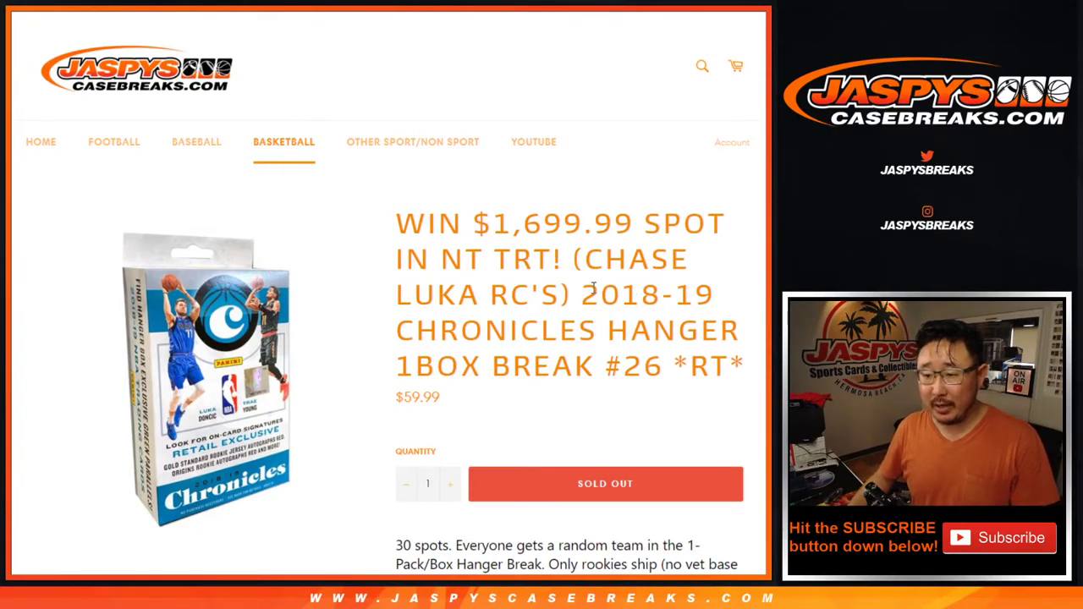
Step: Highlight parts of the page title: the 2018-19 season, CHRONICLES, and the prize wording
left_click_drag(586, 292, 705, 294)
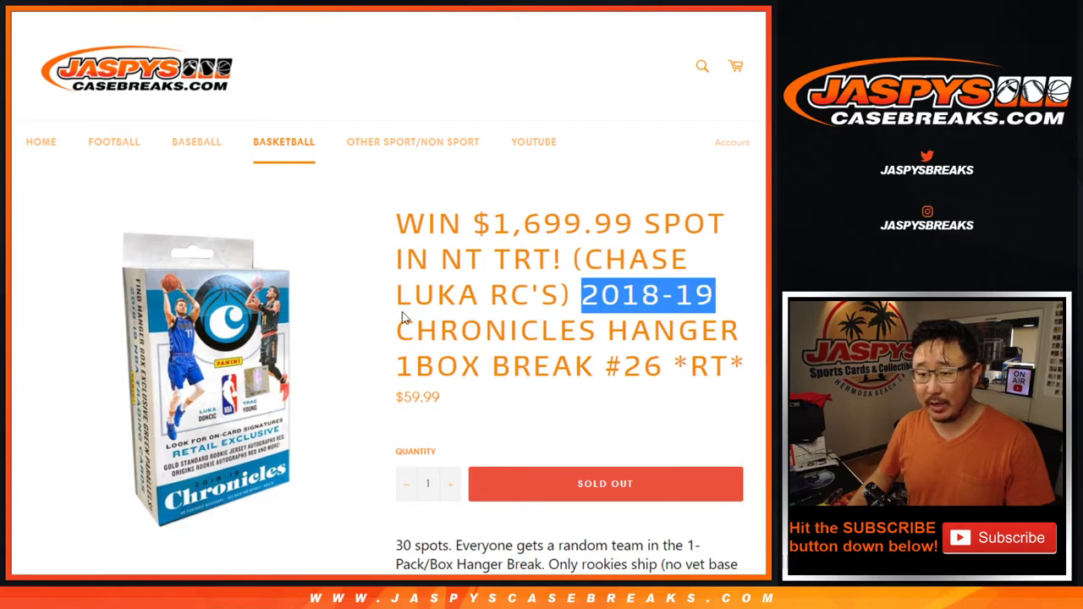
mouse_move(401, 312)
left_mouse_down()
mouse_move(591, 330)
mouse_move(678, 365)
left_mouse_up()
left_click(593, 329)
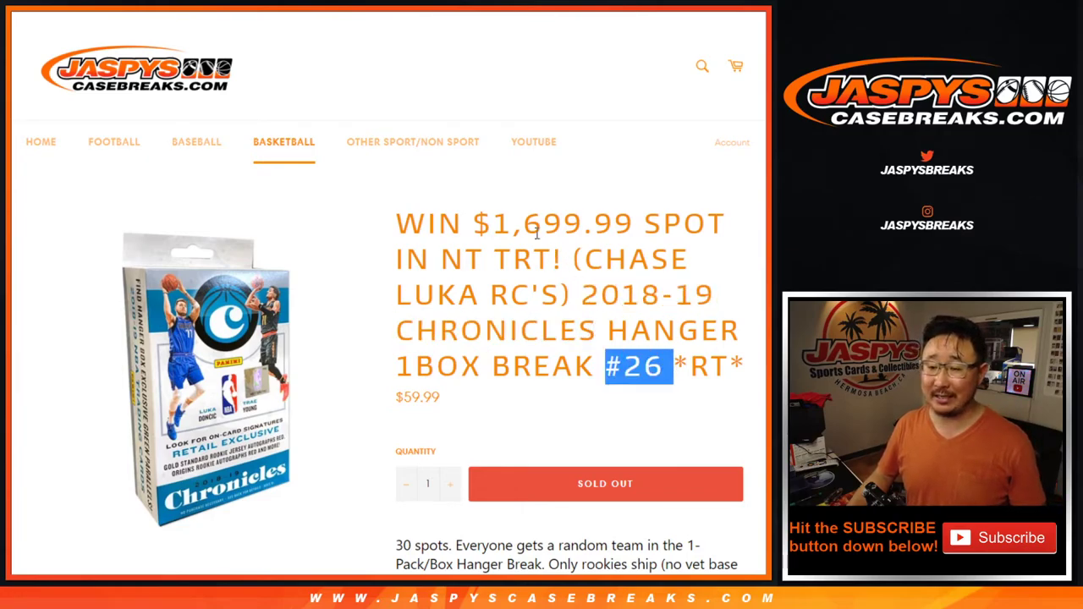
left_click_drag(435, 211, 577, 257)
left_click(577, 258)
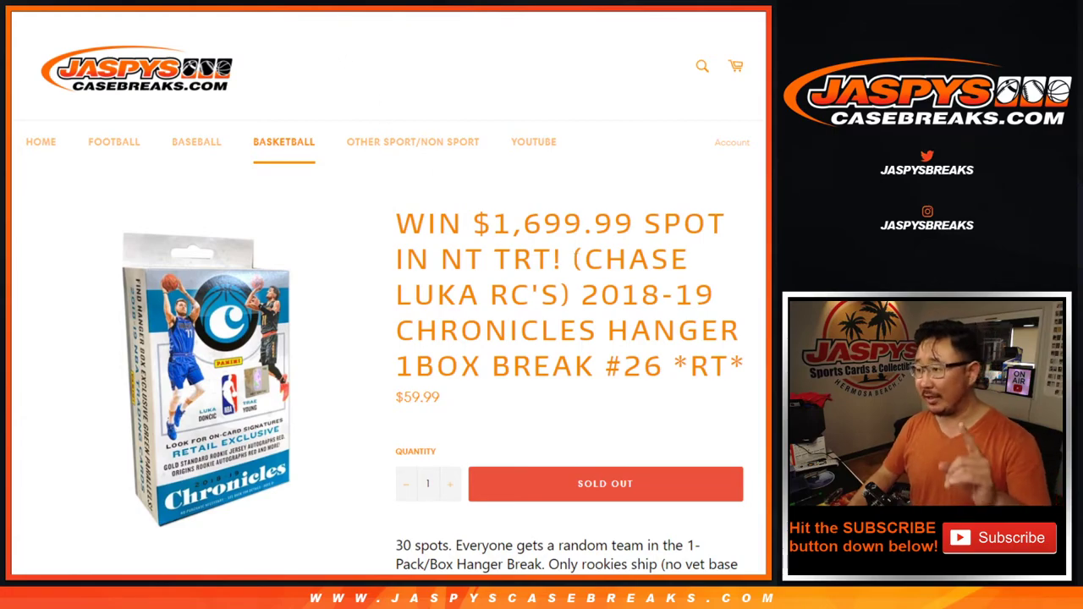
Step: Roll two dice on the Dice Roller, getting six and one, and highlight the timestamp's minutes
key("ctrl+Tab")
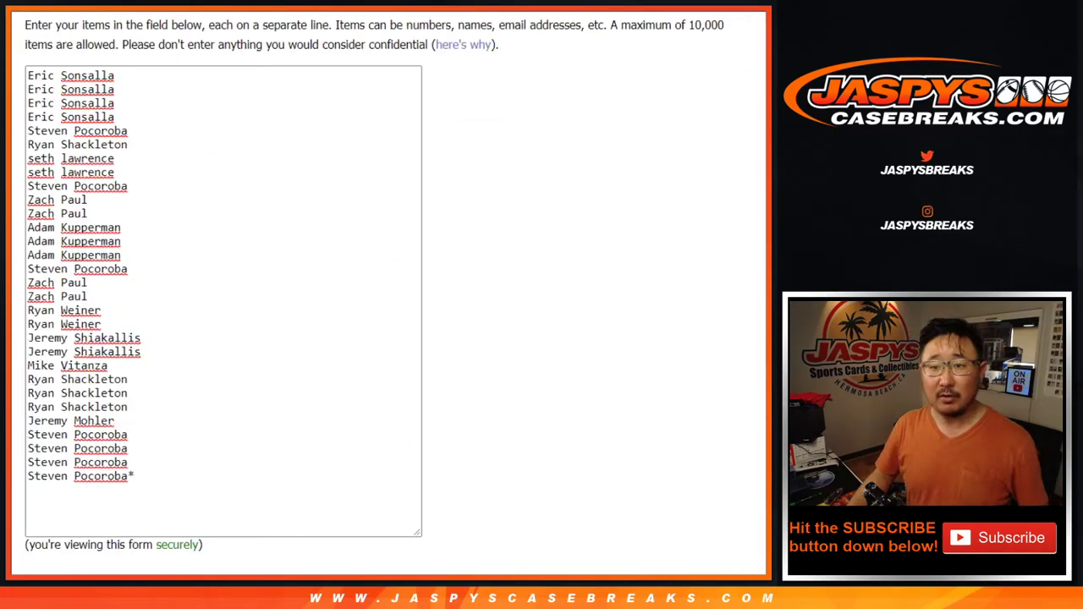
key("ctrl+Tab")
key("ctrl+Tab")
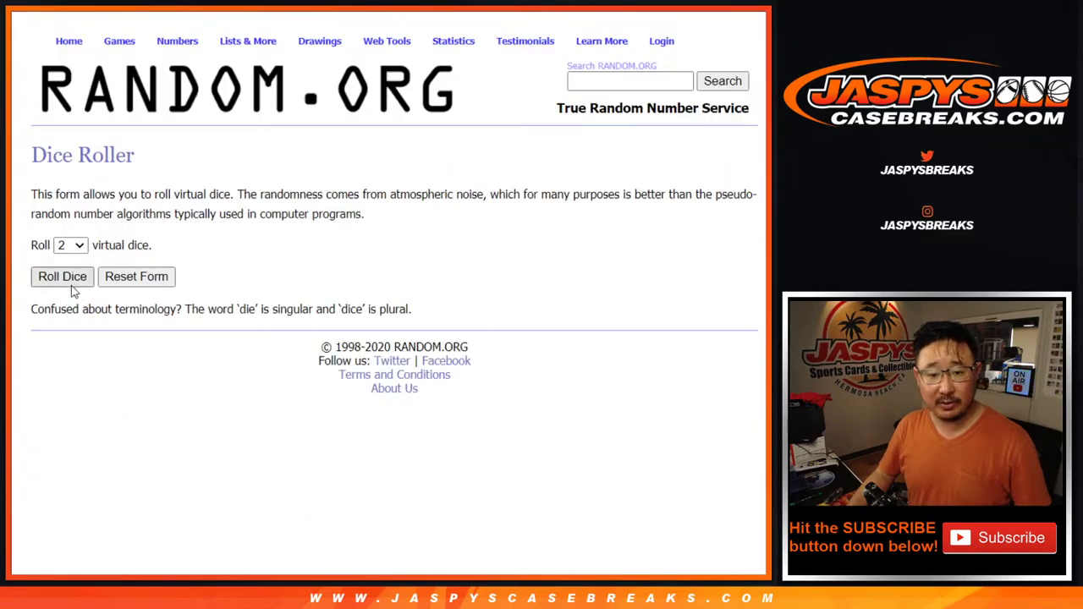
left_click(68, 282)
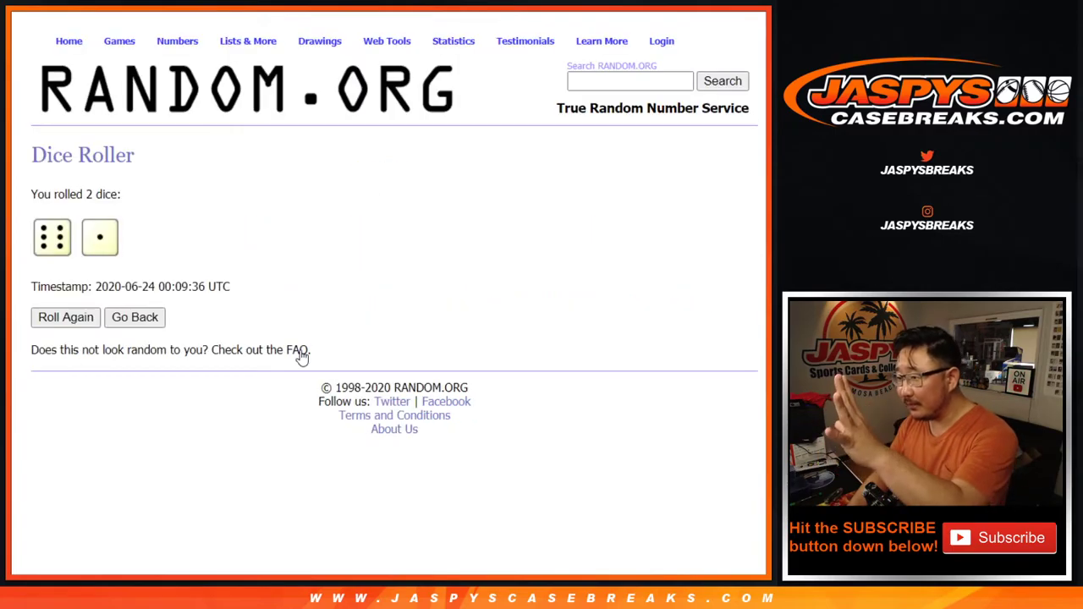
double_click(181, 286)
Step: Shuffle the 30-name list seven times in the List Randomizer
key("ctrl+Tab")
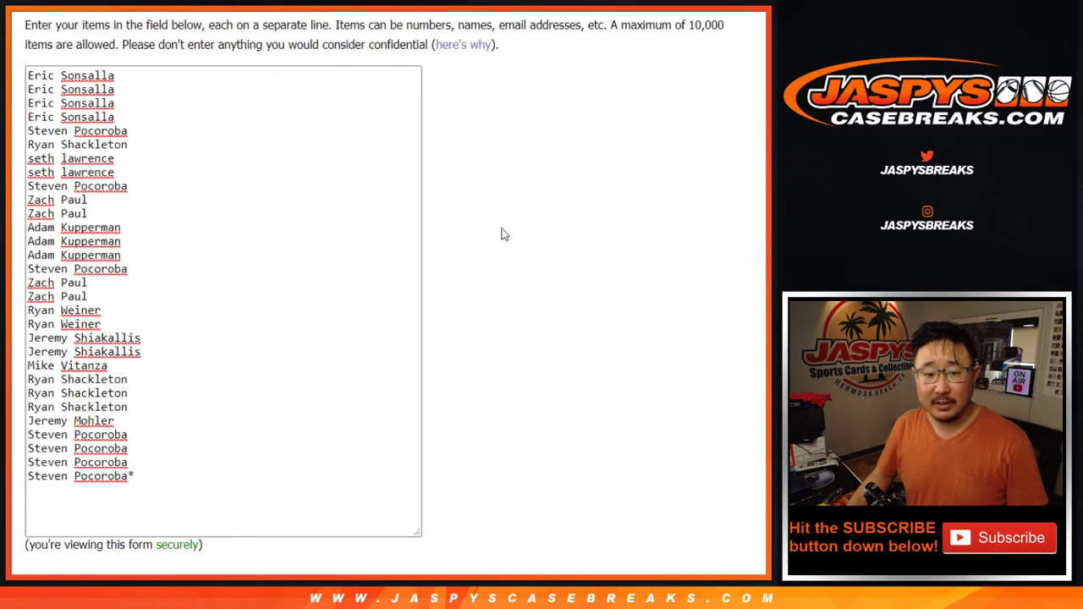
scroll(211, 392, "down", 3)
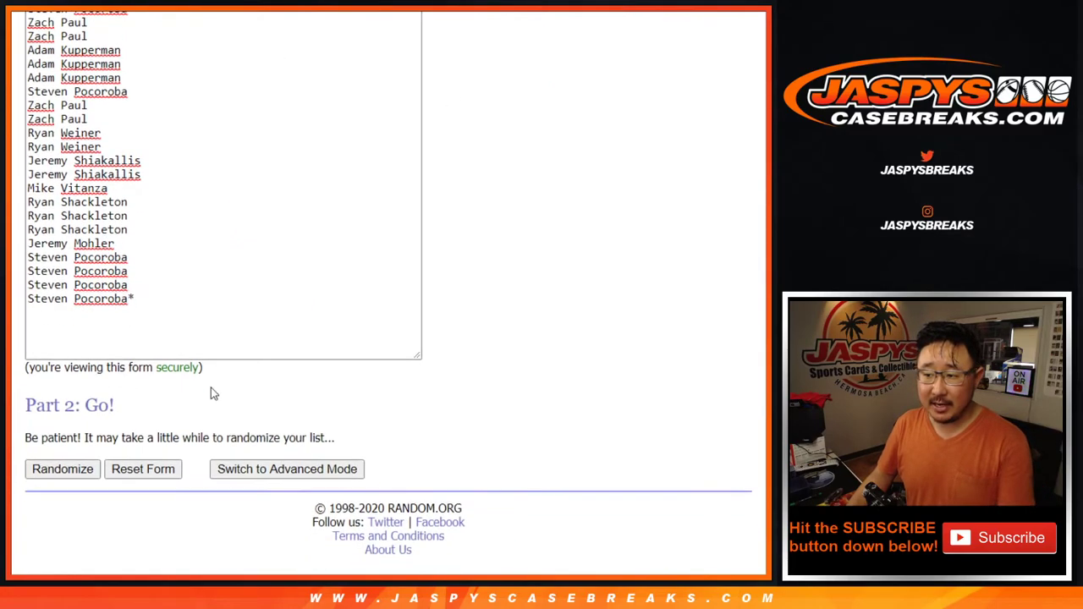
left_click(47, 477)
left_click(47, 469)
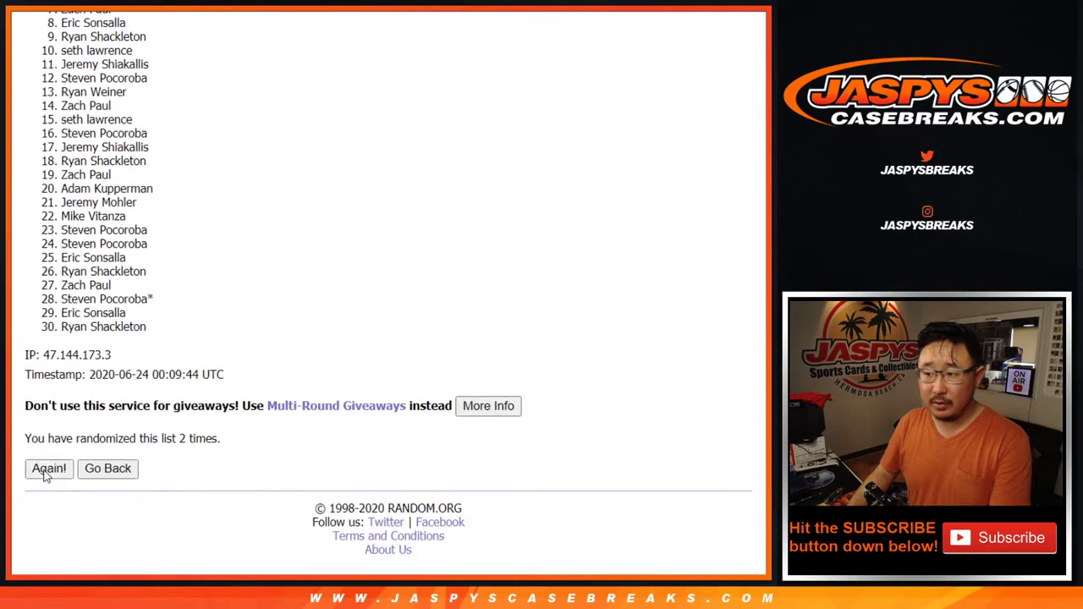
left_click(47, 470)
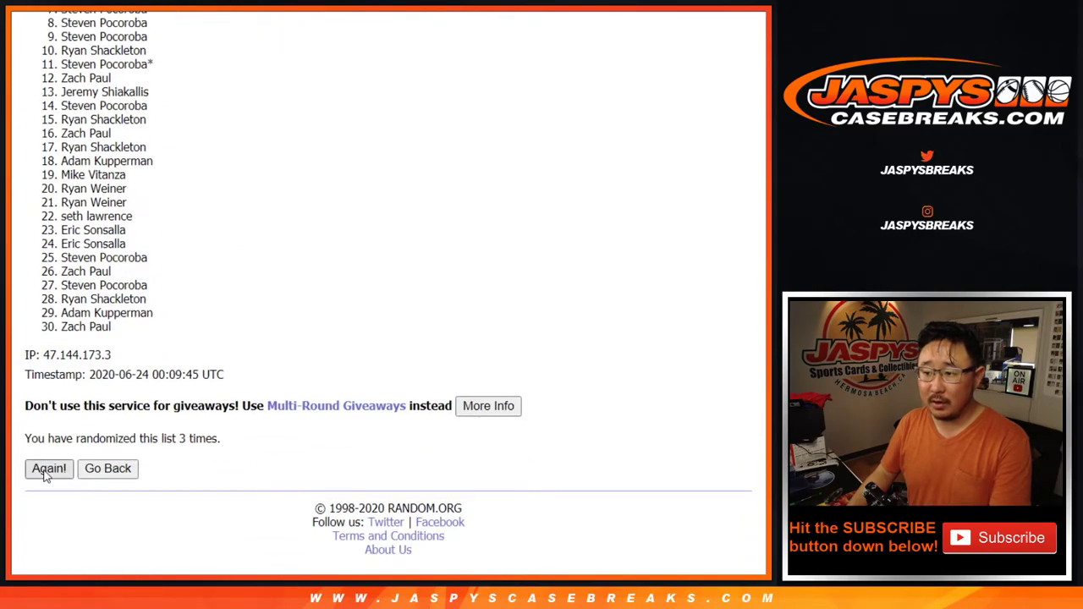
left_click(46, 470)
left_click(46, 470)
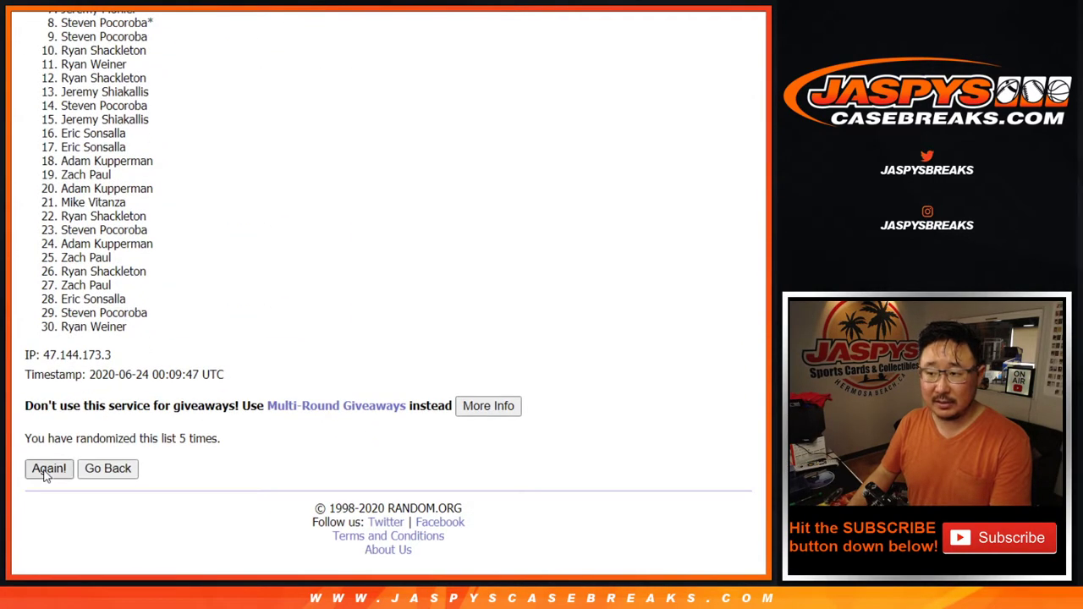
left_click(46, 470)
key("Return")
Step: Select and copy all 30 names in their final shuffled order
scroll(284, 396, "down", 3)
scroll(114, 127, "up", 2)
left_click_drag(61, 71, 165, 481)
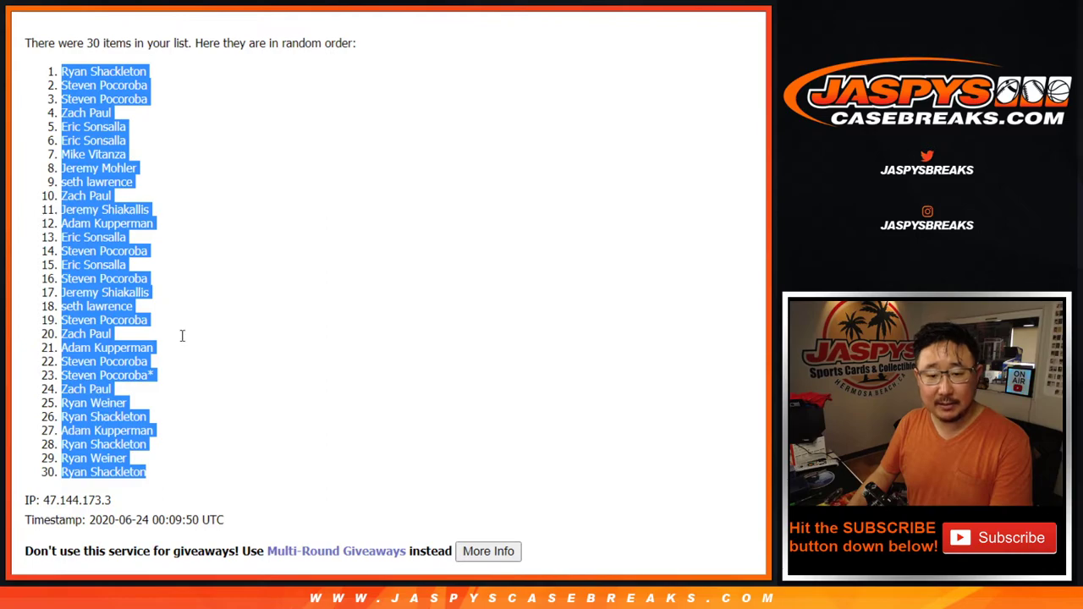
key("ctrl+c")
key("ctrl+Tab")
Step: Paste the shuffled names into column A starting at cell A1
right_click(78, 132)
left_click(97, 115)
key("ctrl+shift+Tab")
key("ctrl+shift+Tab")
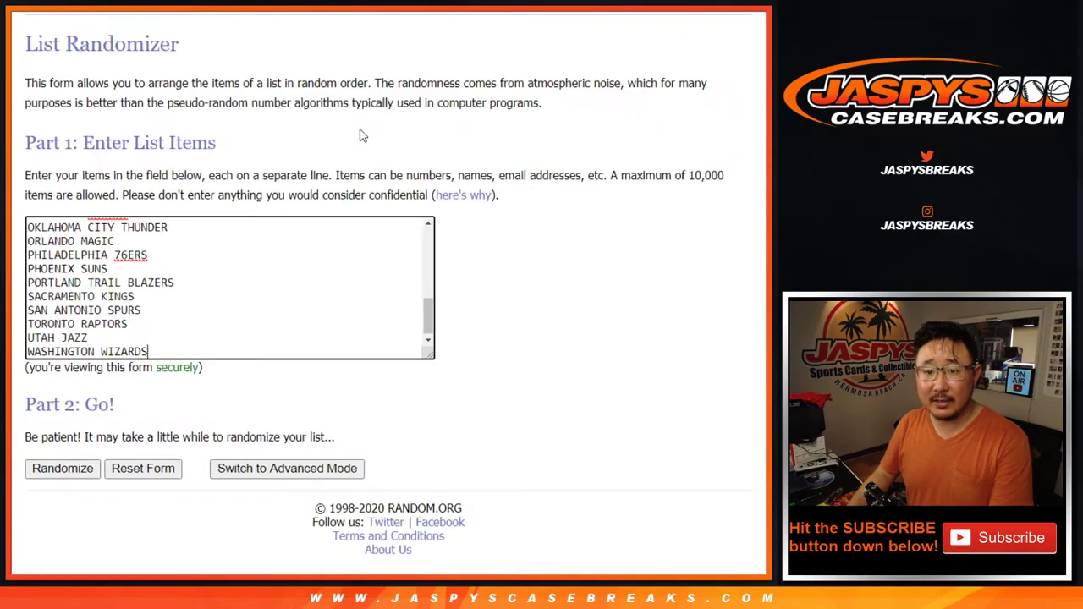
Step: Shuffle the 30 NBA teams seven times and select the result, New Orleans Pelicans to Washington Wizards
left_click(53, 468)
scroll(53, 473, "down", 5)
left_click(50, 468)
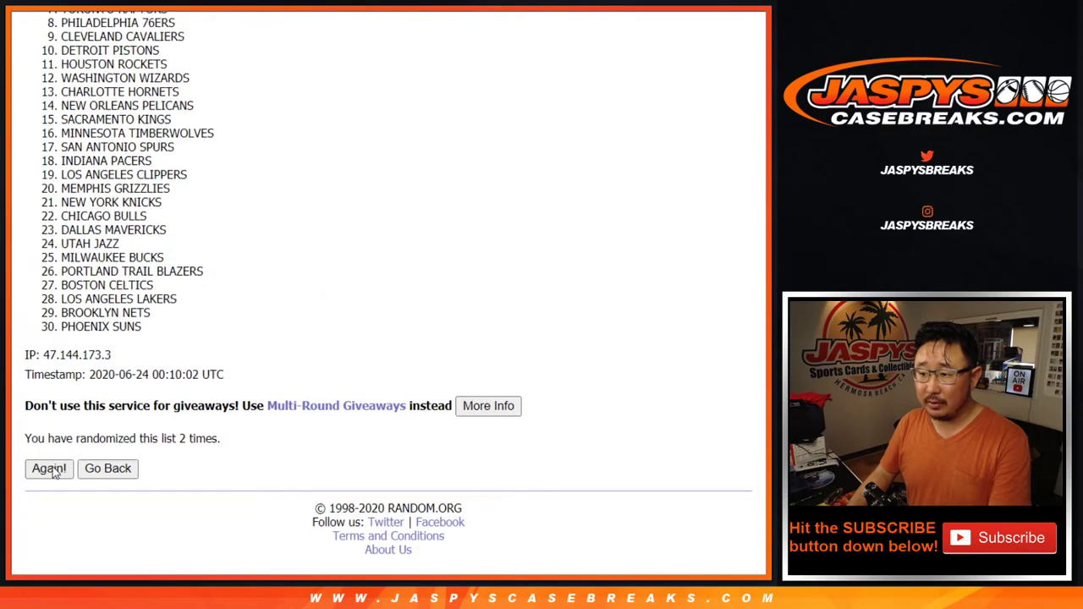
left_click(49, 468)
scroll(54, 472, "down", 5)
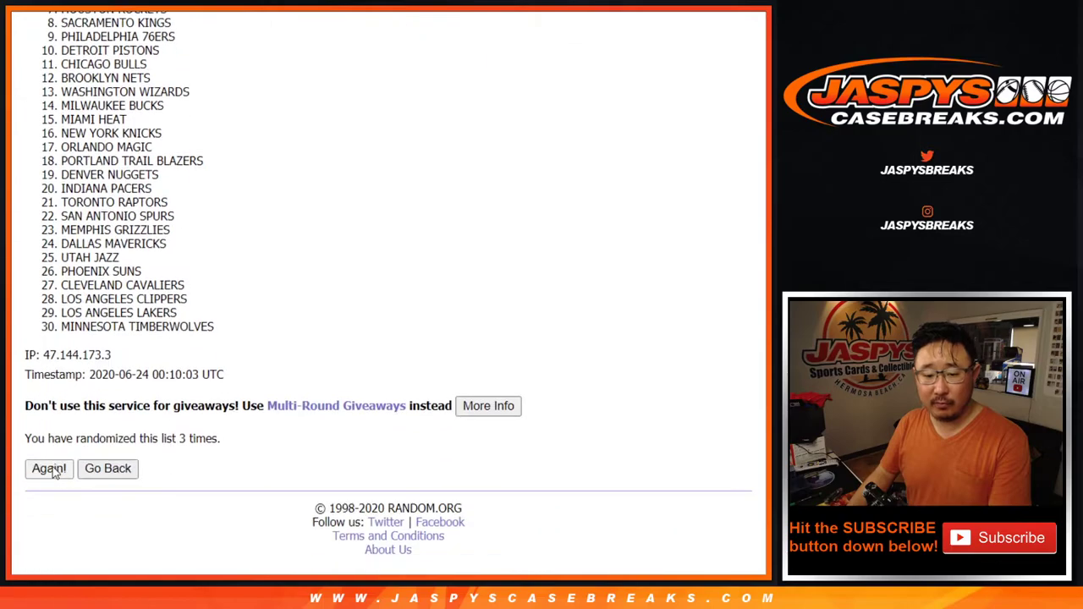
left_click(49, 468)
scroll(53, 473, "down", 5)
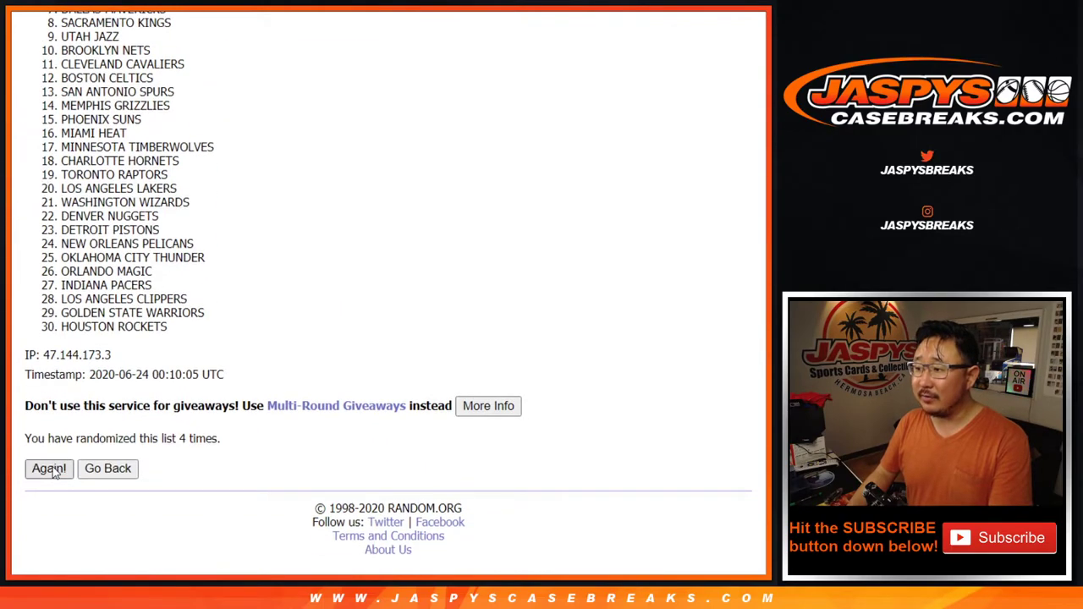
left_click(49, 468)
left_click(52, 471)
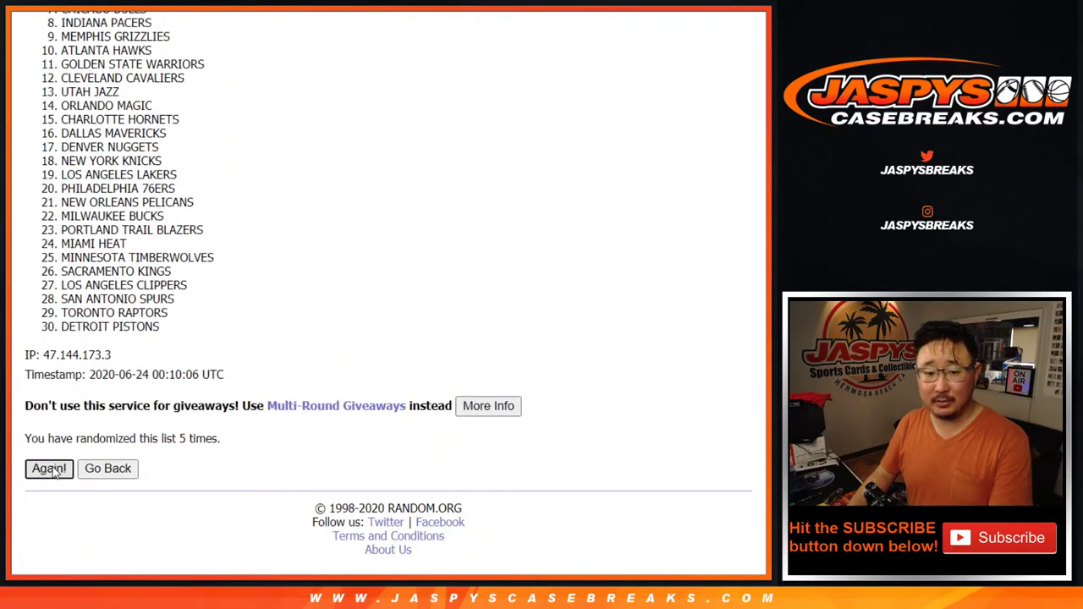
scroll(52, 474, "down", 5)
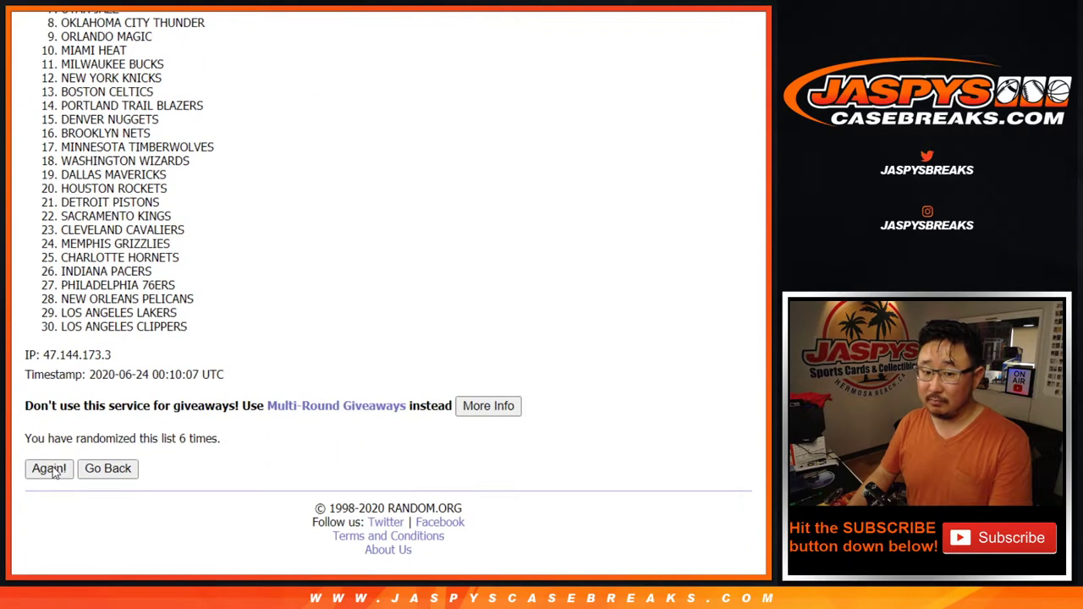
left_click(52, 470)
scroll(254, 343, "down", 5)
scroll(229, 345, "up", 2)
mouse_move(66, 68)
left_mouse_down()
mouse_move(161, 284)
mouse_move(200, 472)
left_mouse_up()
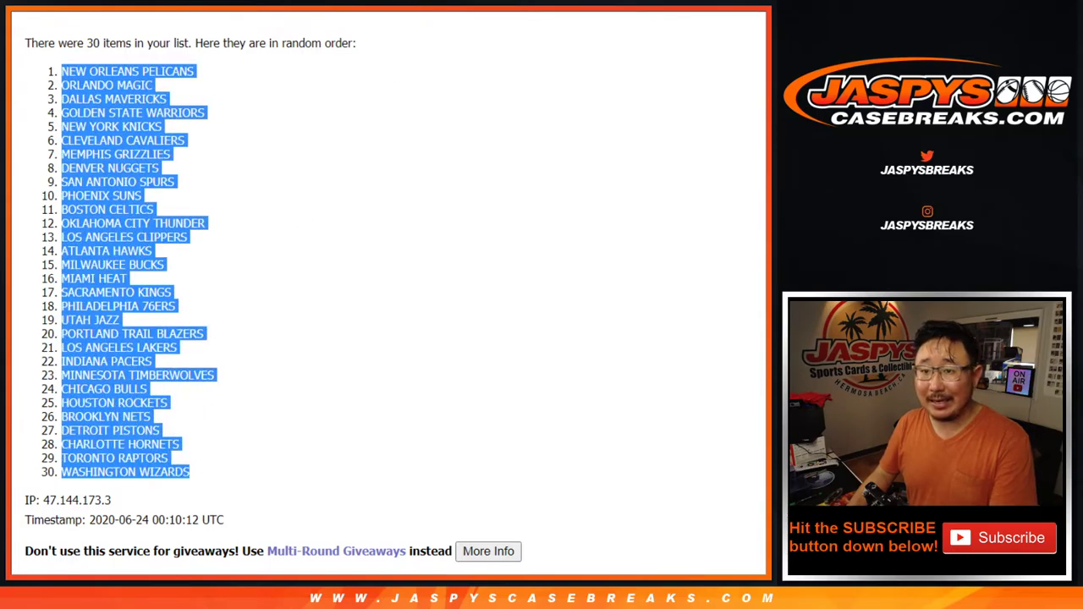
key("ctrl+c")
key("alt+Tab")
left_click(164, 131)
right_click(164, 132)
left_click(176, 113)
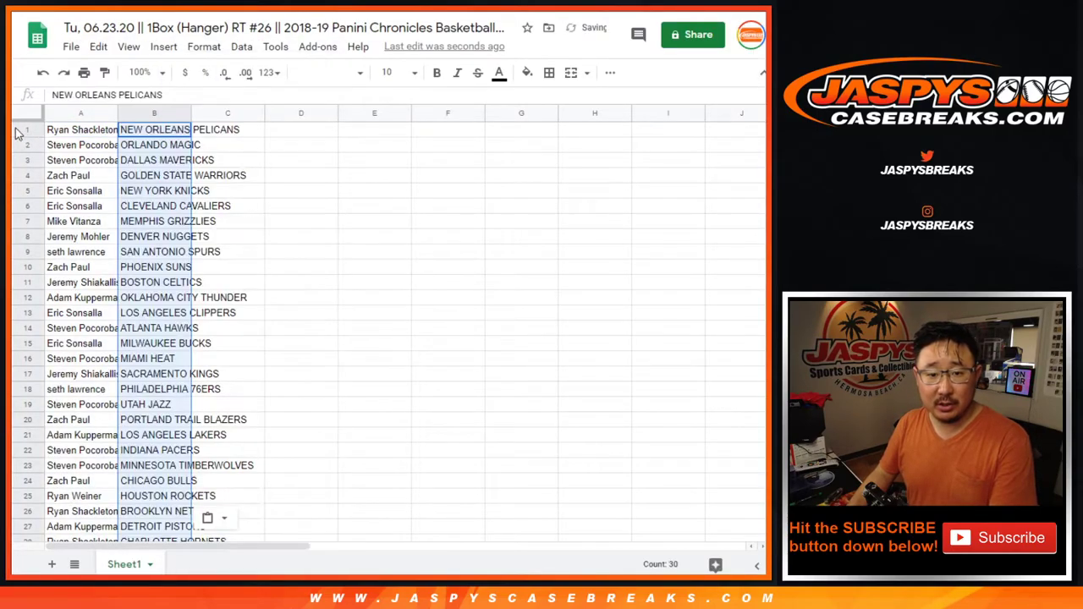
left_click(23, 114)
left_click(330, 72)
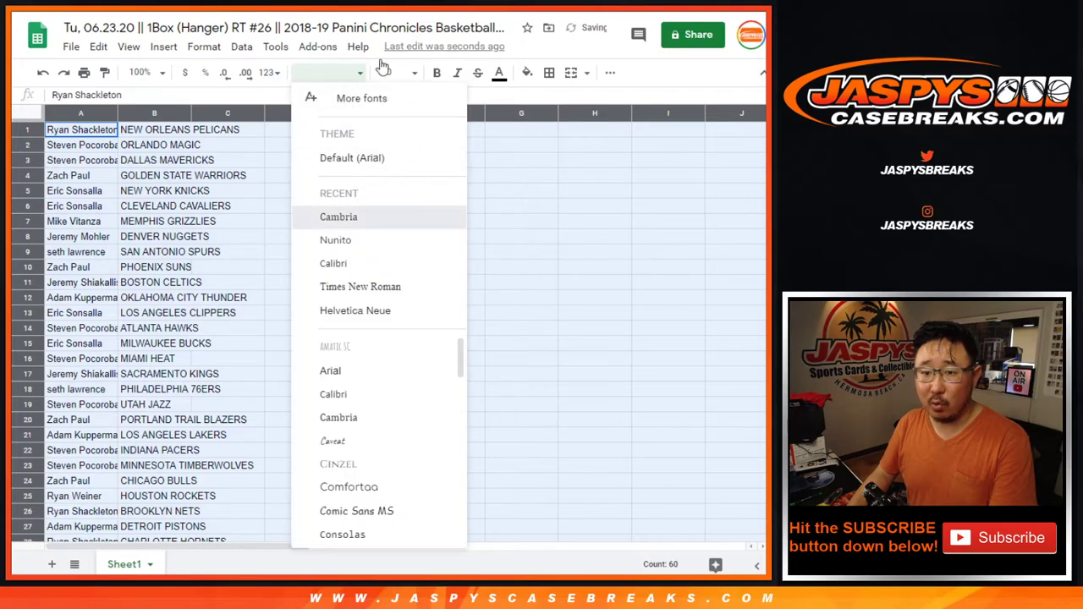
left_click(339, 215)
left_click(385, 74)
left_click(392, 237)
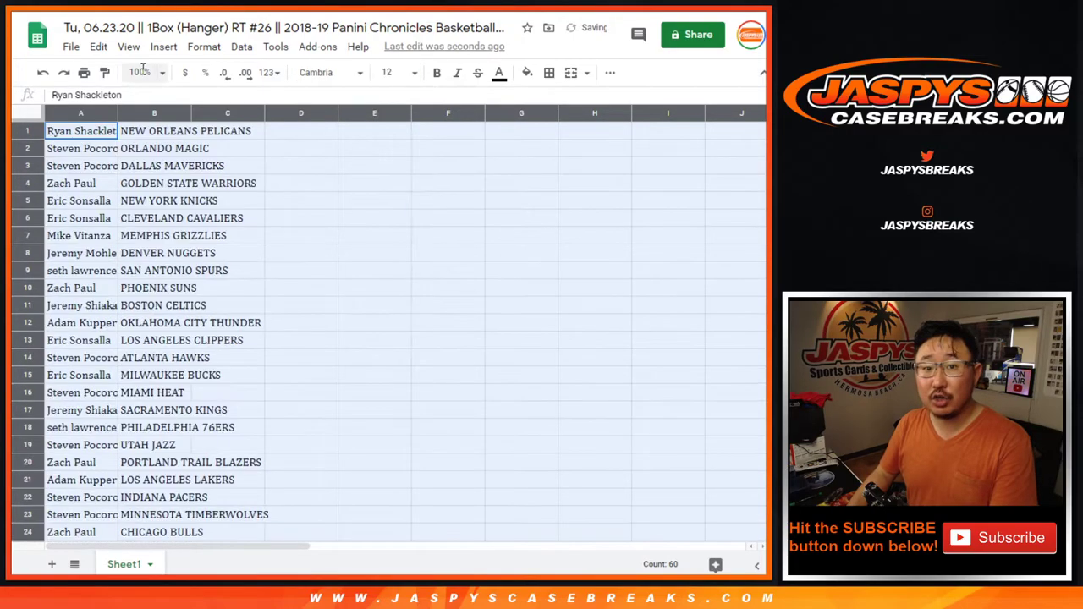
left_click(139, 73)
left_click(152, 192)
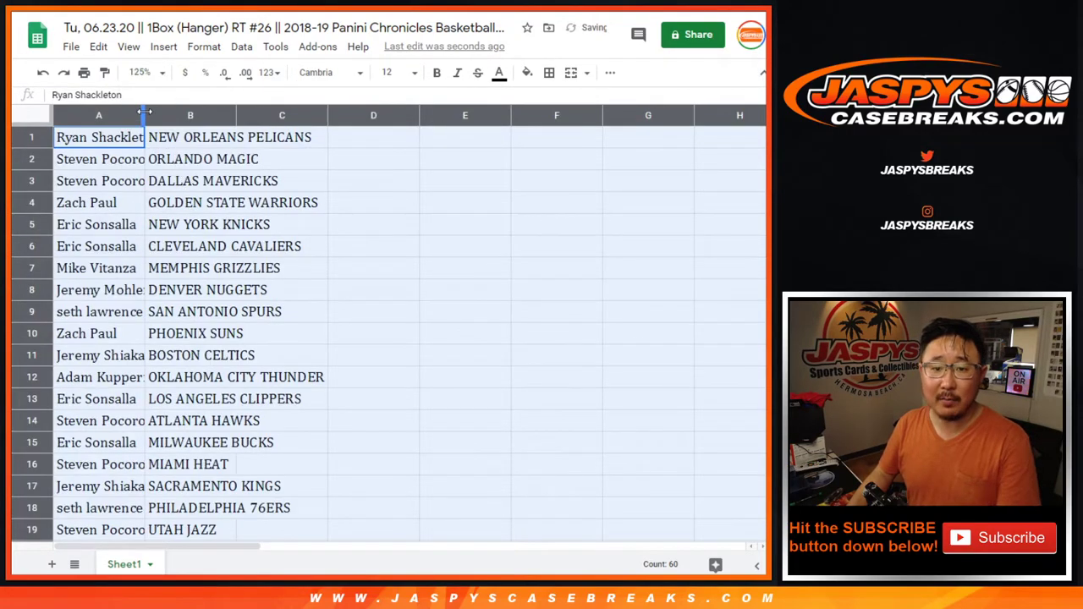
double_click(145, 113)
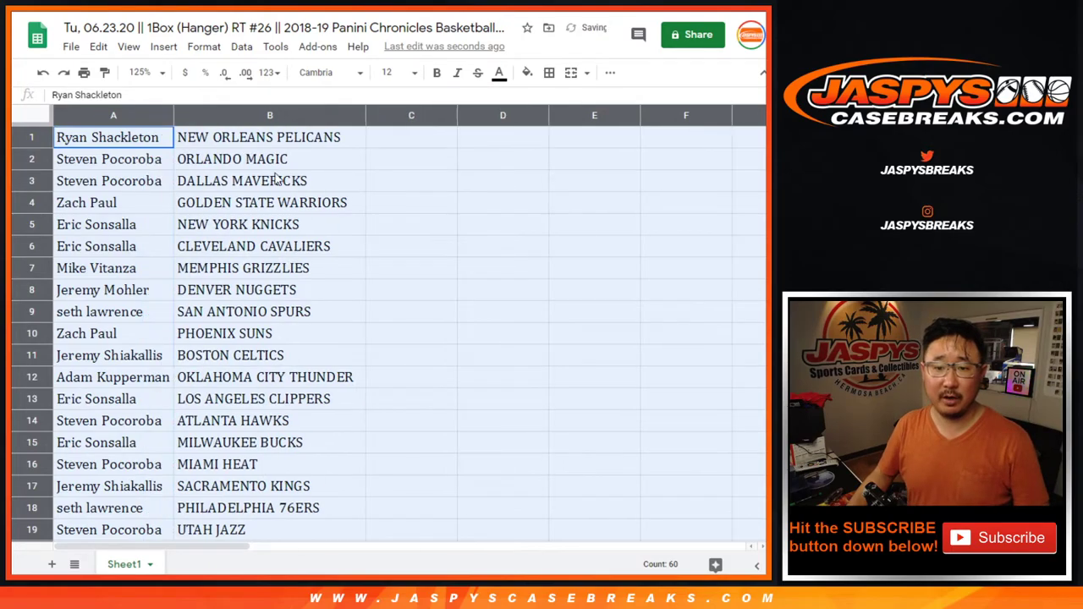
left_click(246, 485, "shift")
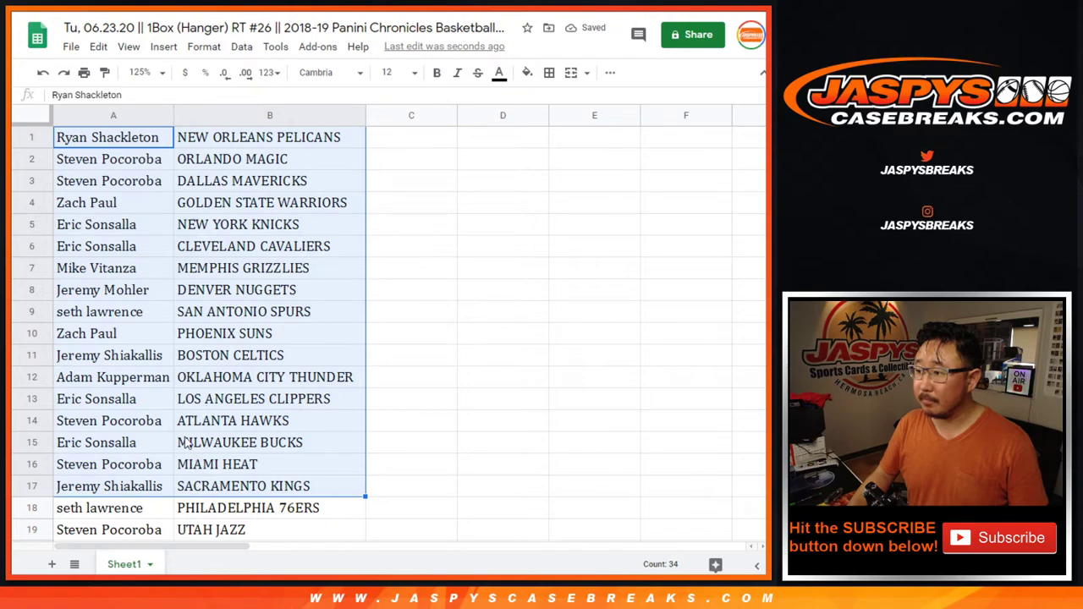
scroll(181, 398, "down", 5)
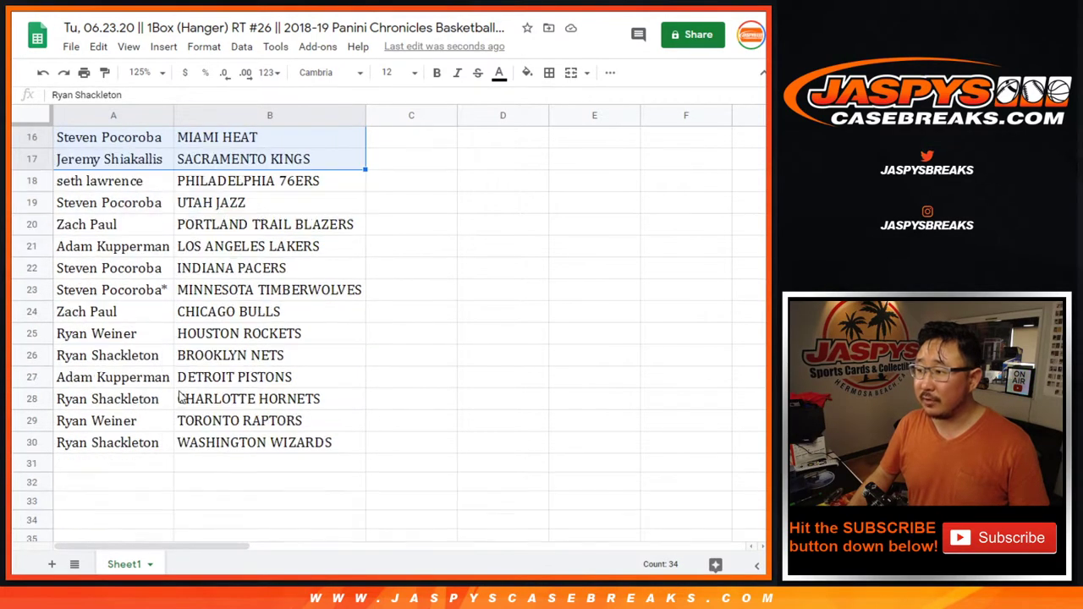
left_click(79, 192)
left_click(305, 442, "shift")
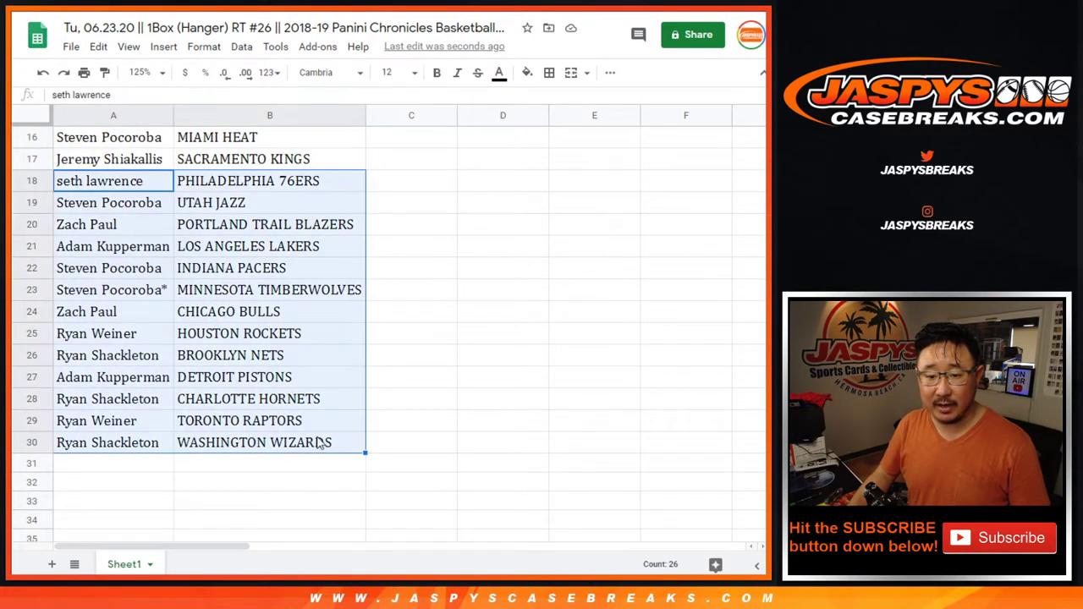
scroll(319, 442, "up", 2)
scroll(319, 443, "up", 4)
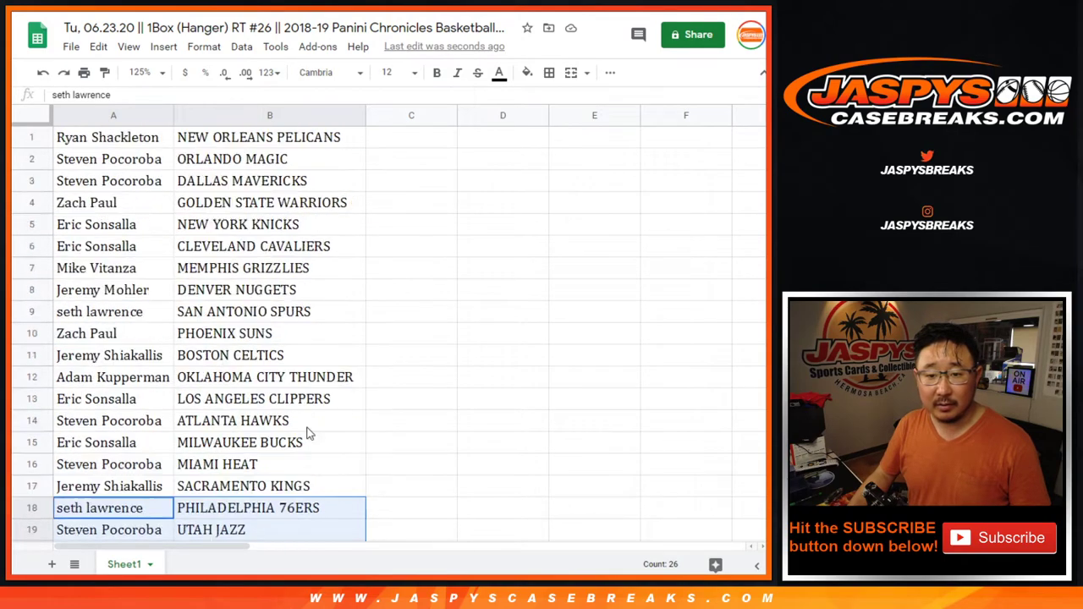
left_click(147, 186)
left_click(184, 182, "ctrl")
left_click(154, 426, "ctrl")
left_click(212, 431, "ctrl")
scroll(337, 366, "down", 5)
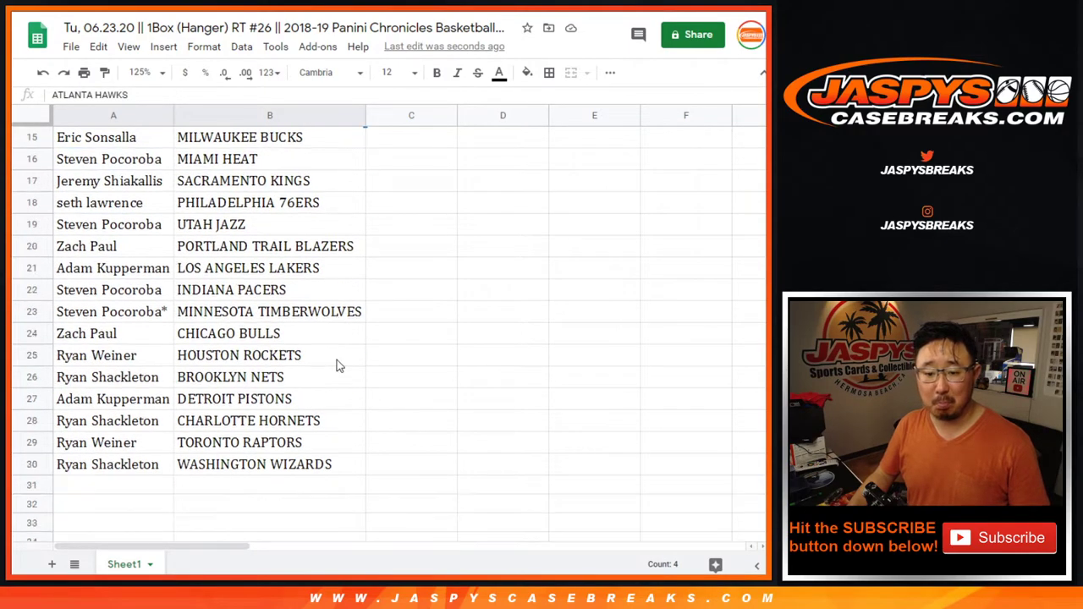
scroll(337, 360, "up", 1)
left_click(292, 313)
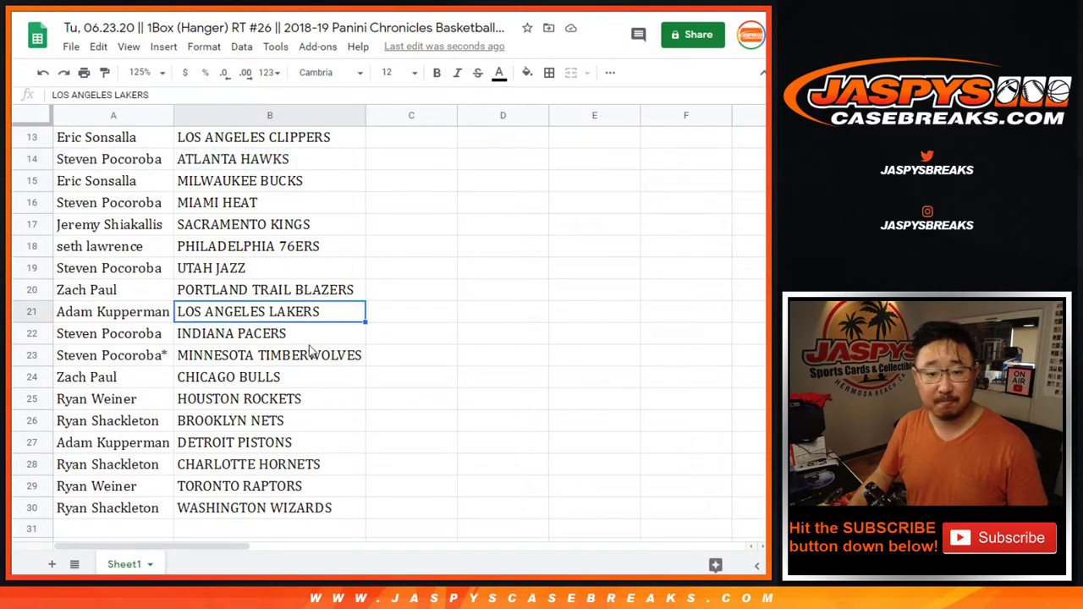
scroll(309, 333, "up", 4)
Step: Zoom the sheet to 80% and sort it A→Z by the team column B
left_click(159, 72)
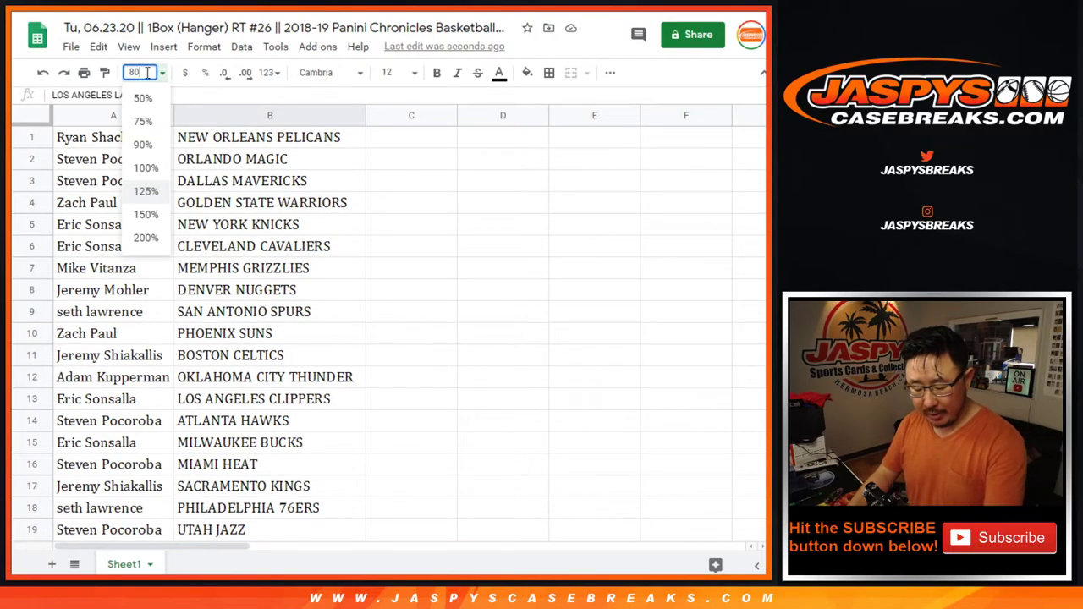
type("80")
key("Return")
left_click(173, 111)
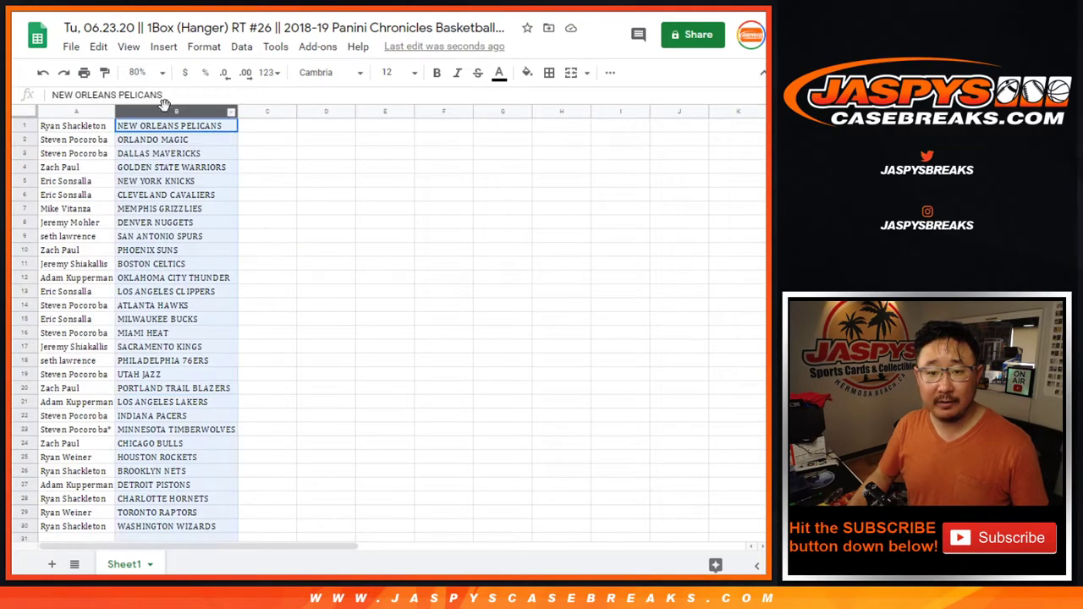
left_click(241, 47)
left_click(254, 74)
Step: Give the whole name-and-team table all borders and centre-aligned text
left_click(77, 154)
key("ctrl+a")
left_click(549, 73)
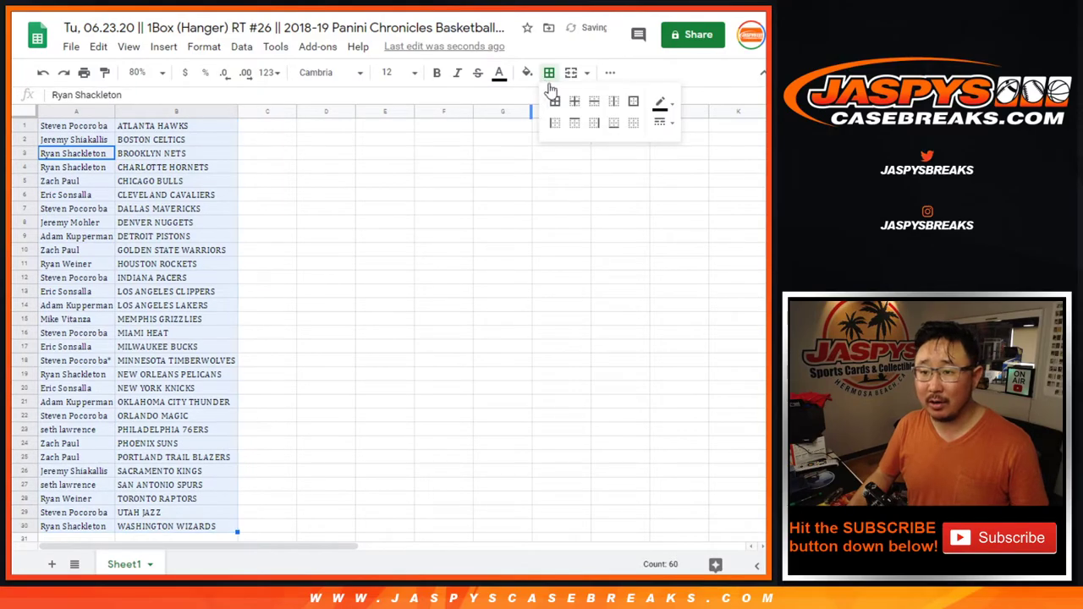
left_click(555, 101)
left_click(610, 71)
left_click(391, 99)
left_click(407, 122)
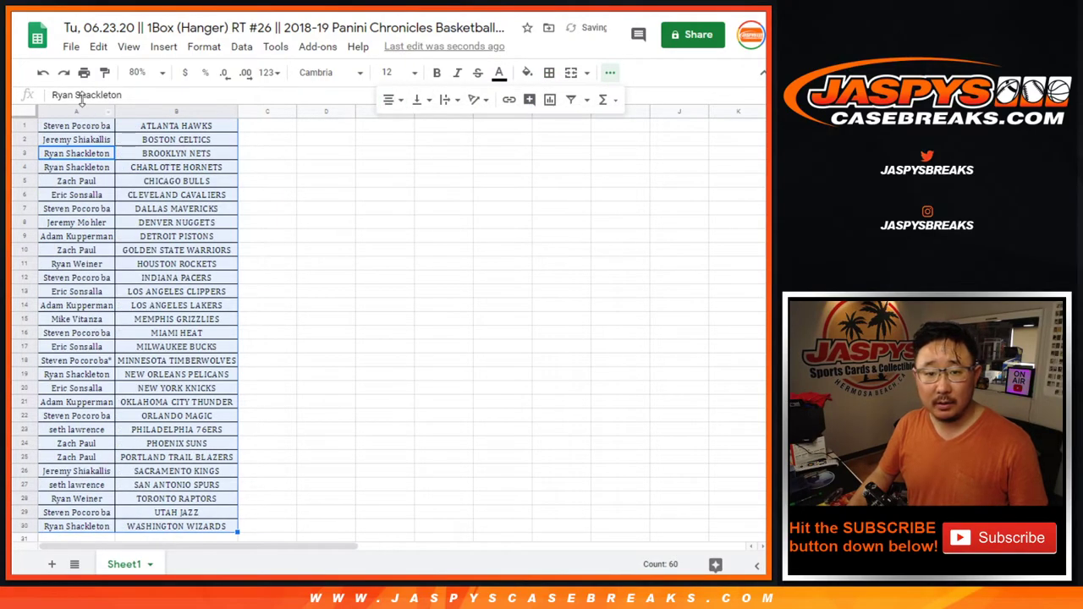
Step: Print the sheet in portrait orientation with the workbook title in the header
left_click(84, 73)
left_click(668, 207)
left_click(626, 391)
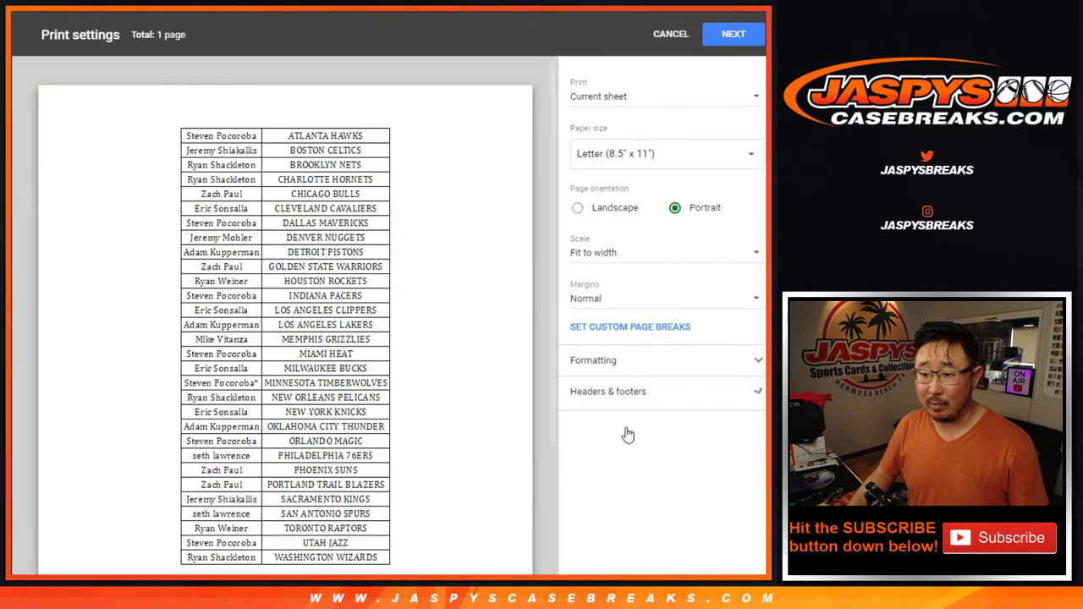
left_click(592, 448)
left_click(724, 38)
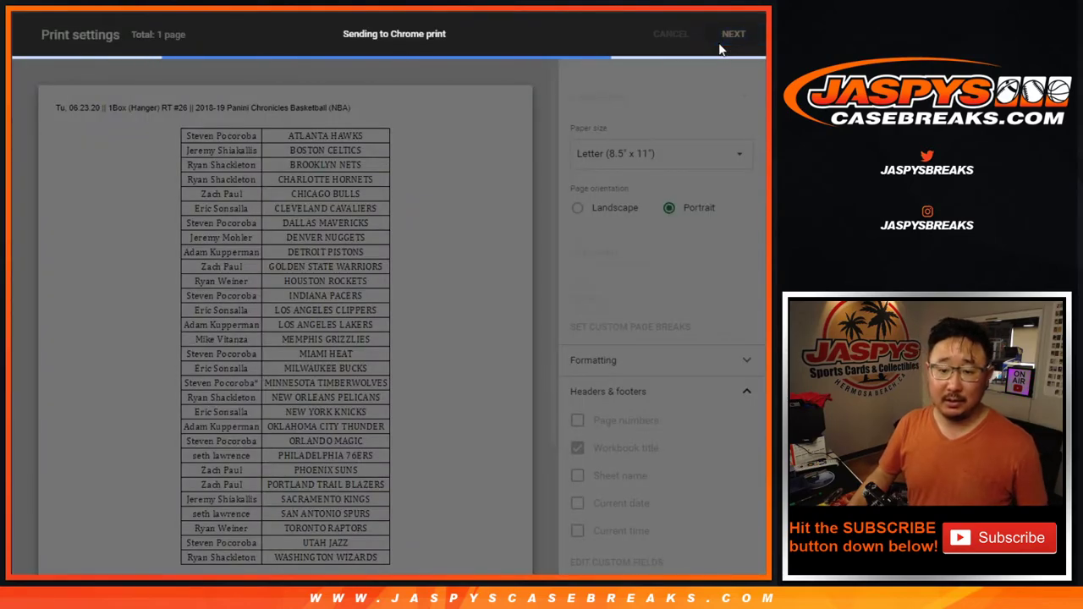
key("Return")
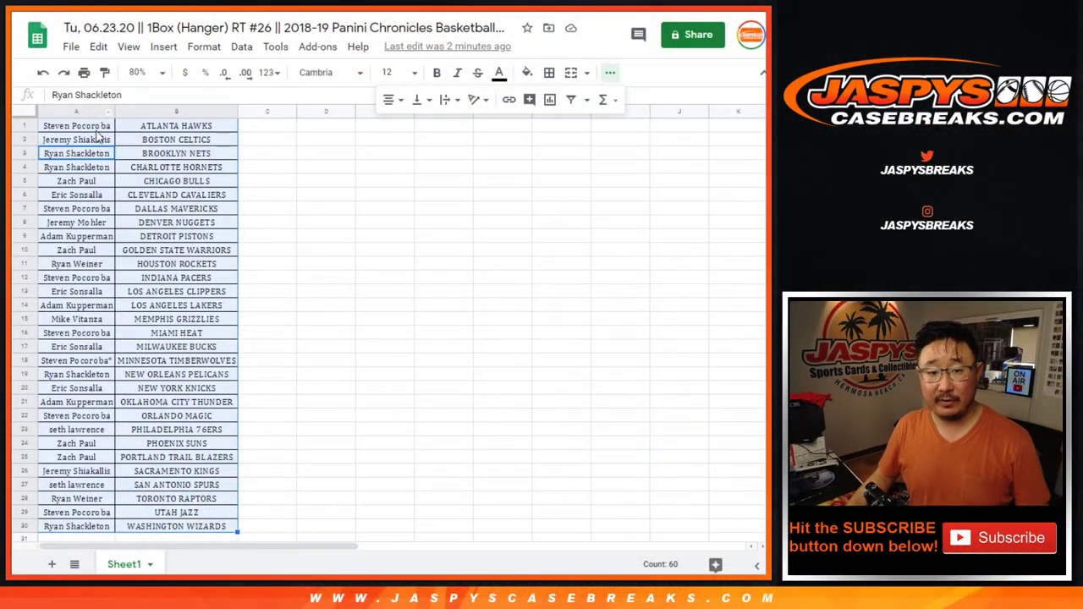
Step: Copy the 30 names from column A into the List Randomizer's entry box
left_click(97, 129)
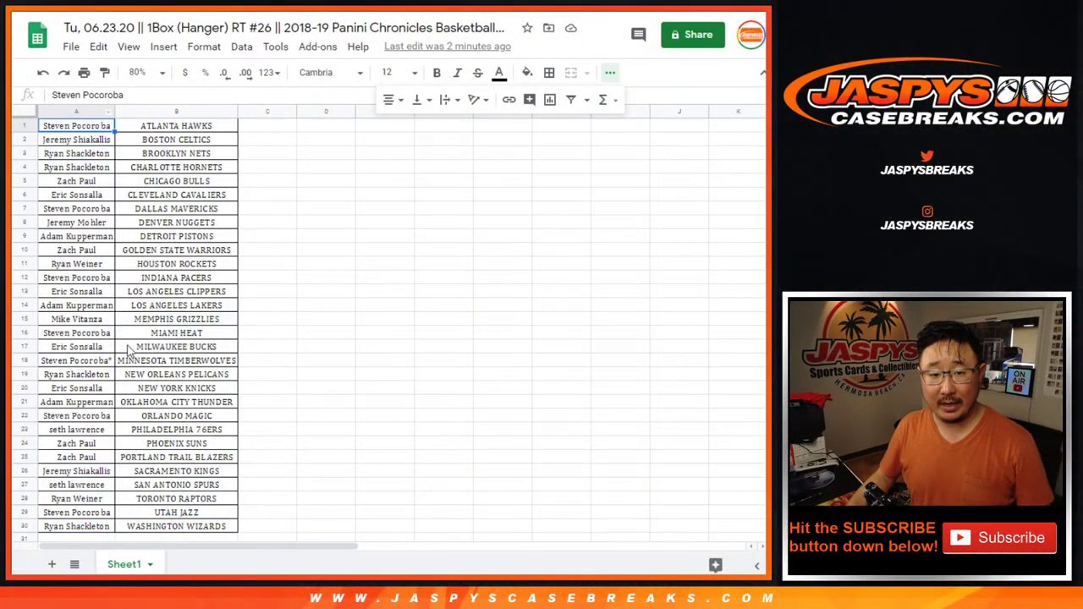
left_click(95, 530, "shift")
key("ctrl+c")
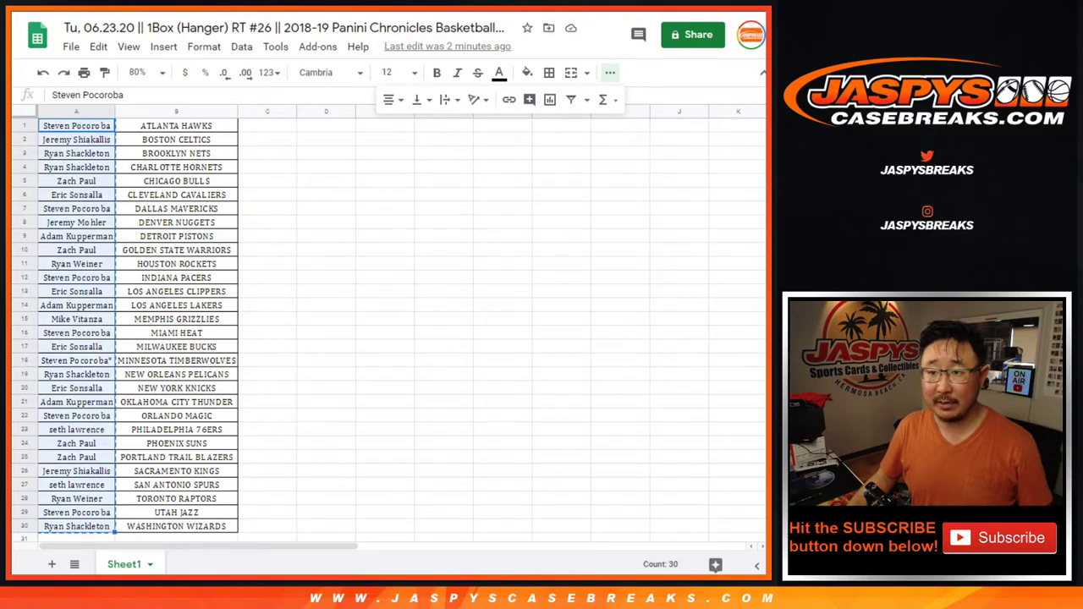
key("ctrl+Tab")
left_click(363, 299)
key("ctrl+v")
Step: Roll two dice, getting five and five, then randomize the pasted name list once
key("ctrl+Tab")
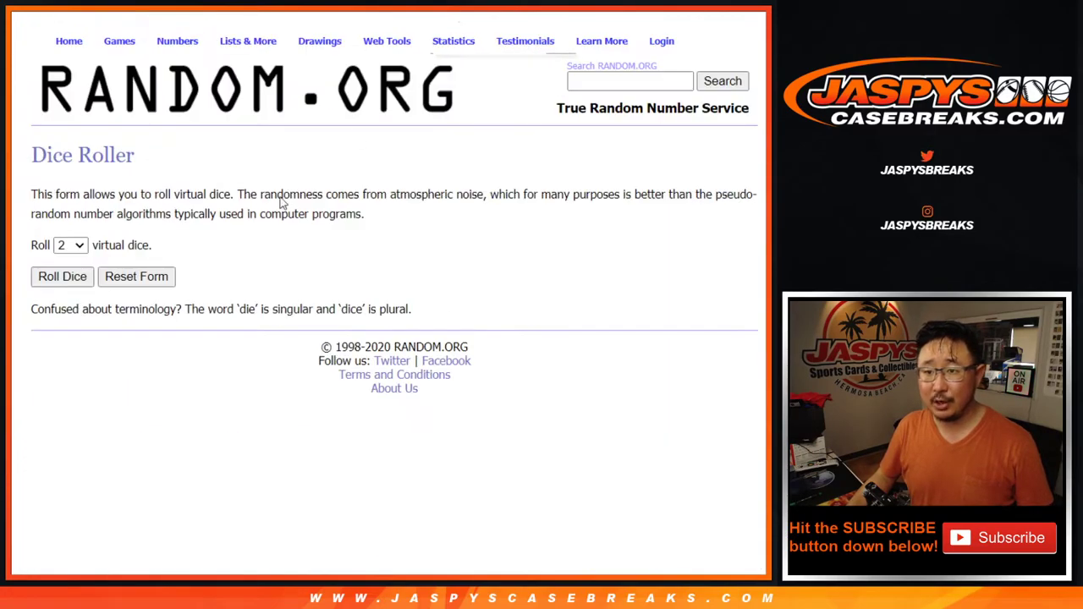
left_click(56, 280)
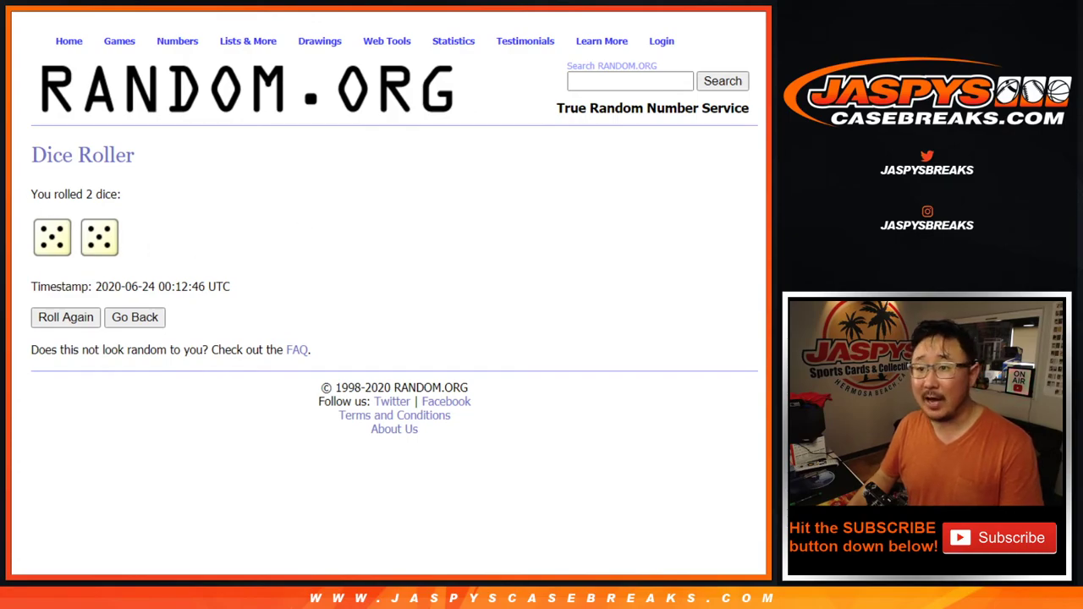
key("ctrl+shift+Tab")
left_click(47, 476)
Step: Keep randomizing the name list until it has been randomized 10 times
scroll(46, 476, "down", 5)
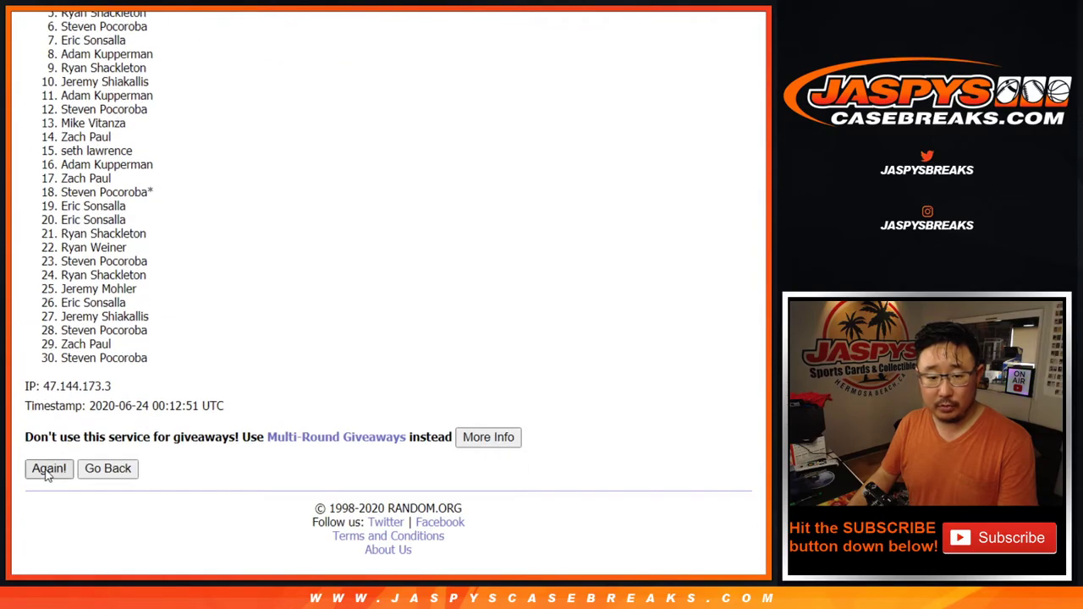
left_click(47, 476)
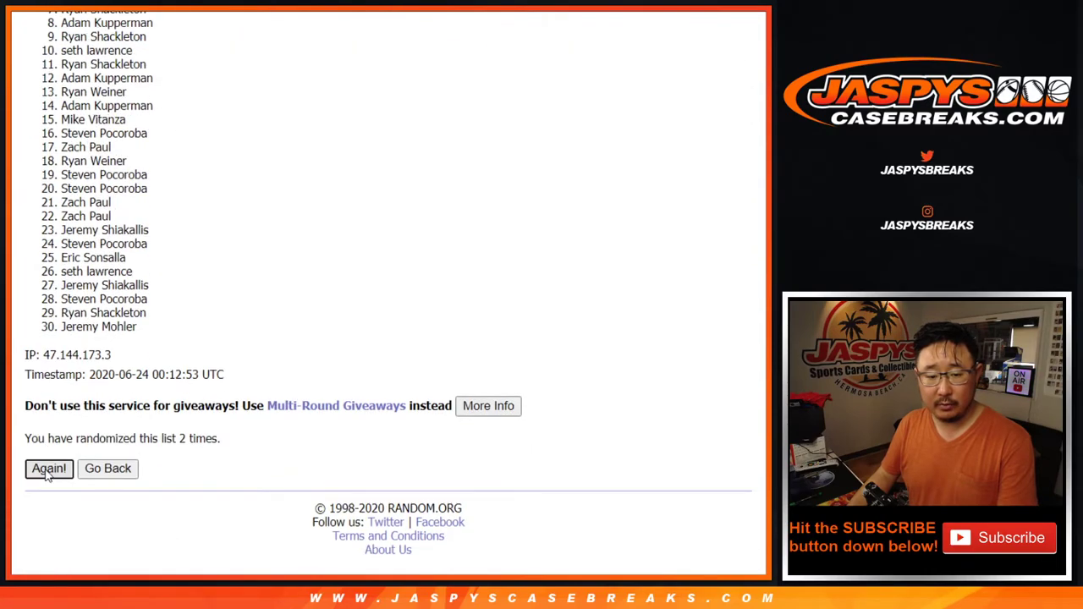
left_click(47, 476)
left_click(47, 476)
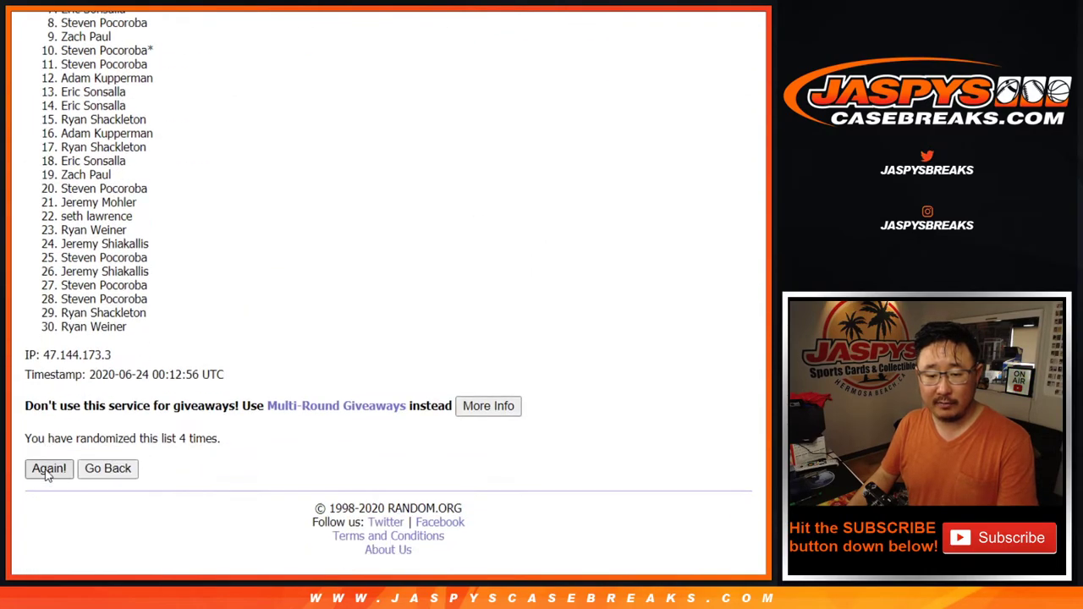
left_click(47, 475)
left_click(46, 475)
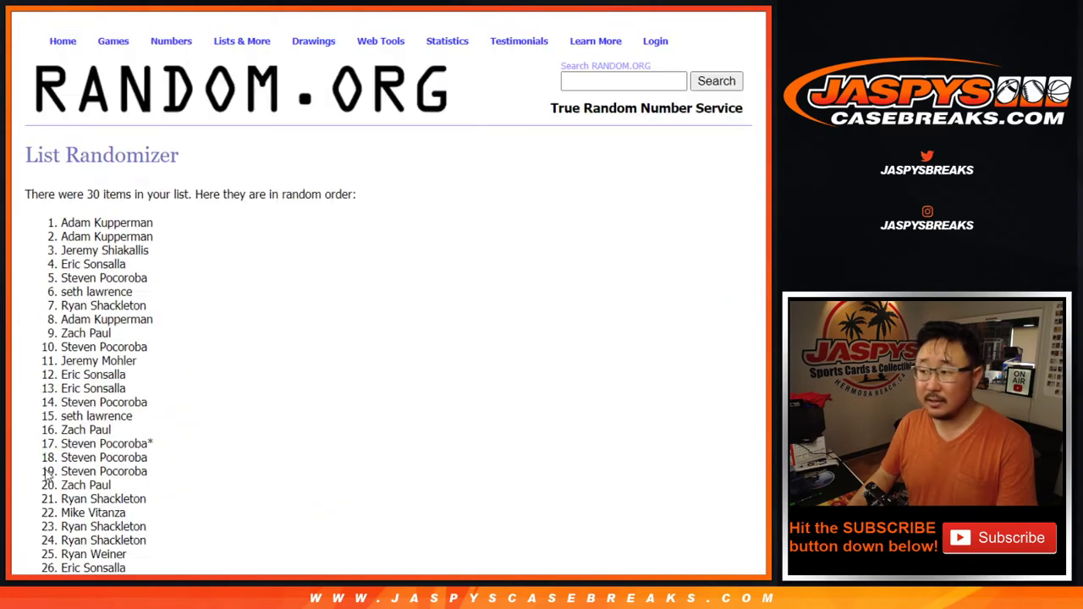
left_click(46, 475)
left_click(47, 476)
left_click(47, 475)
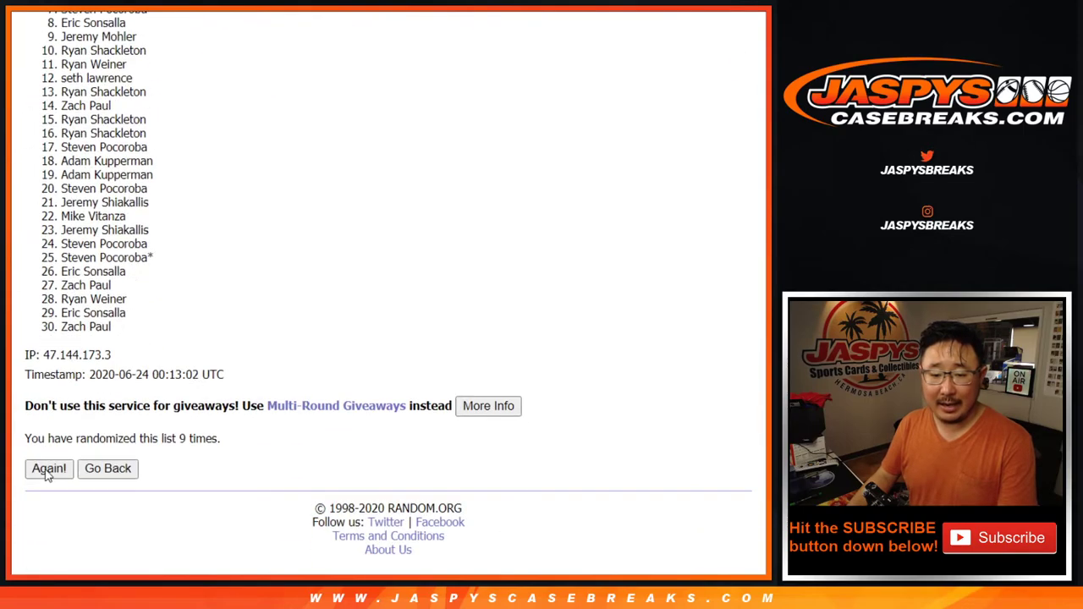
key("Return")
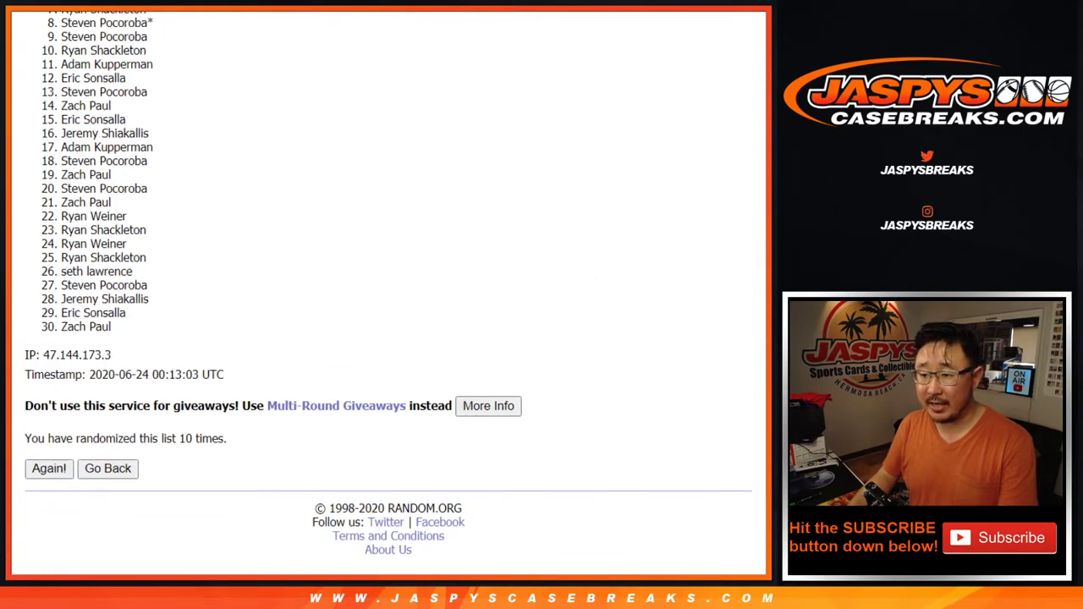
Step: Scroll back to the top and highlight the name in first place
scroll(389, 291, "up", 1)
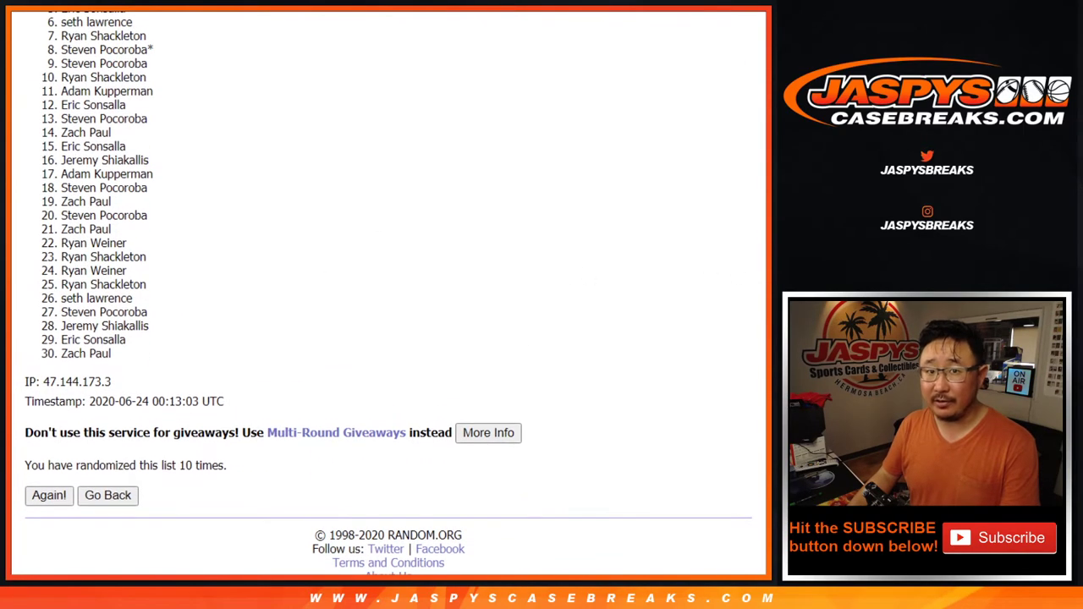
scroll(388, 292, "up", 2)
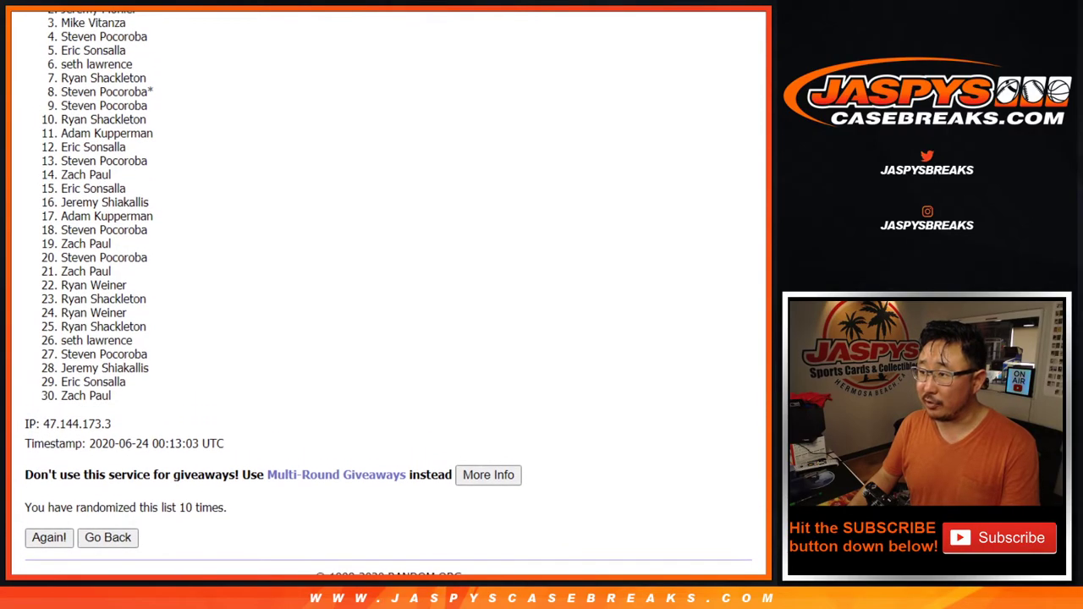
scroll(389, 293, "up", 1)
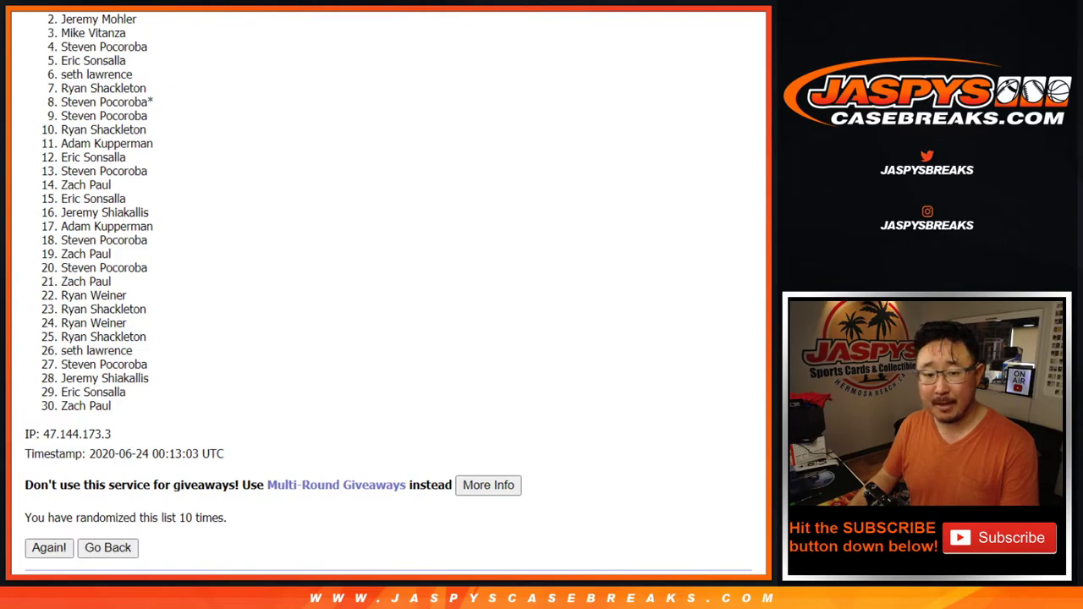
scroll(388, 294, "up", 1)
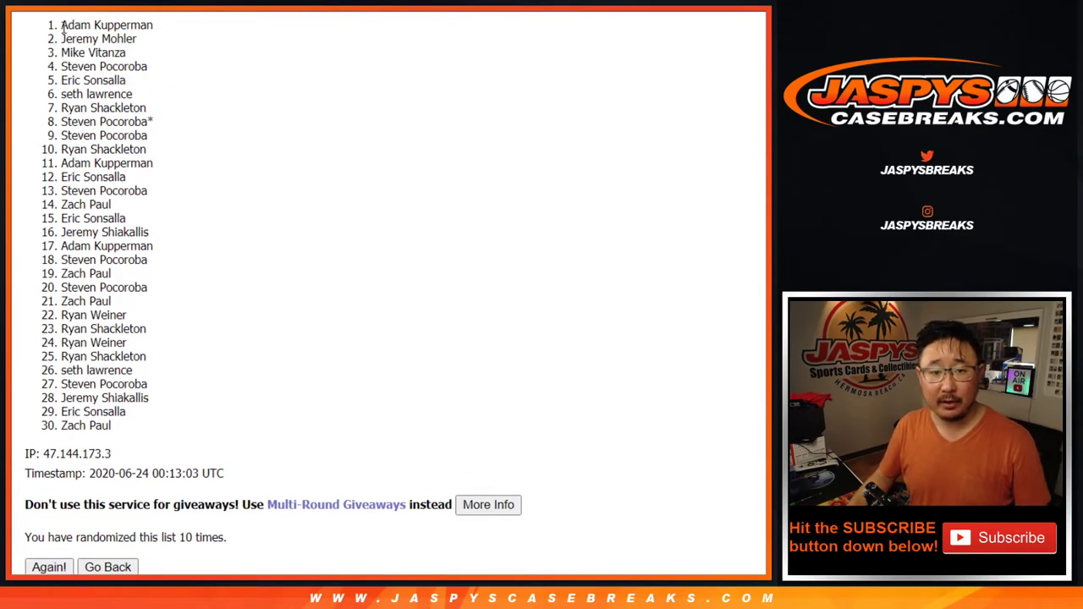
mouse_move(63, 28)
left_mouse_down()
mouse_move(106, 38)
mouse_move(155, 26)
mouse_move(165, 69)
left_mouse_up()
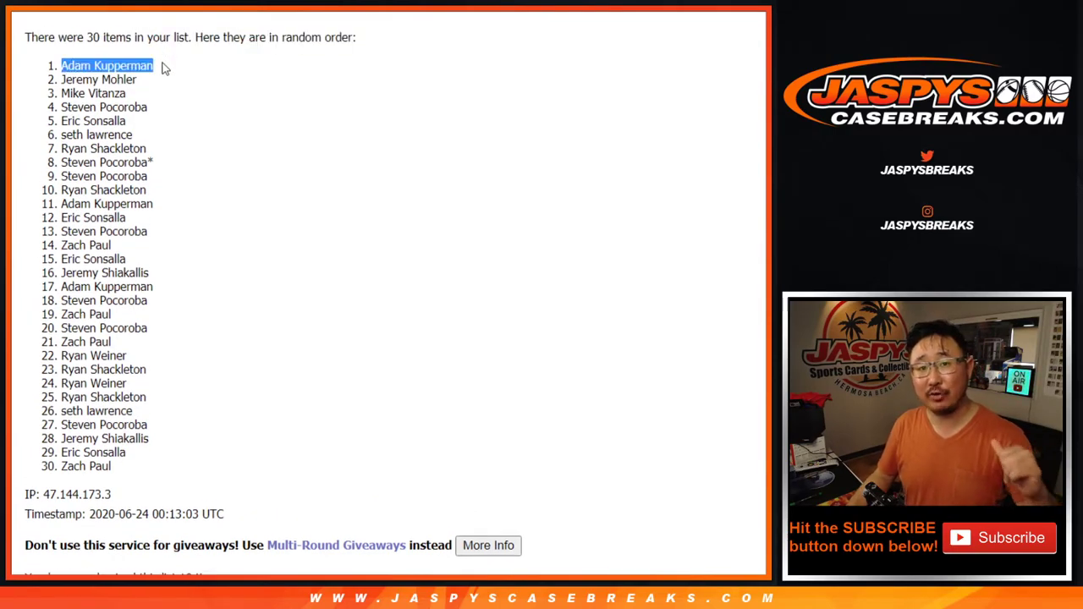